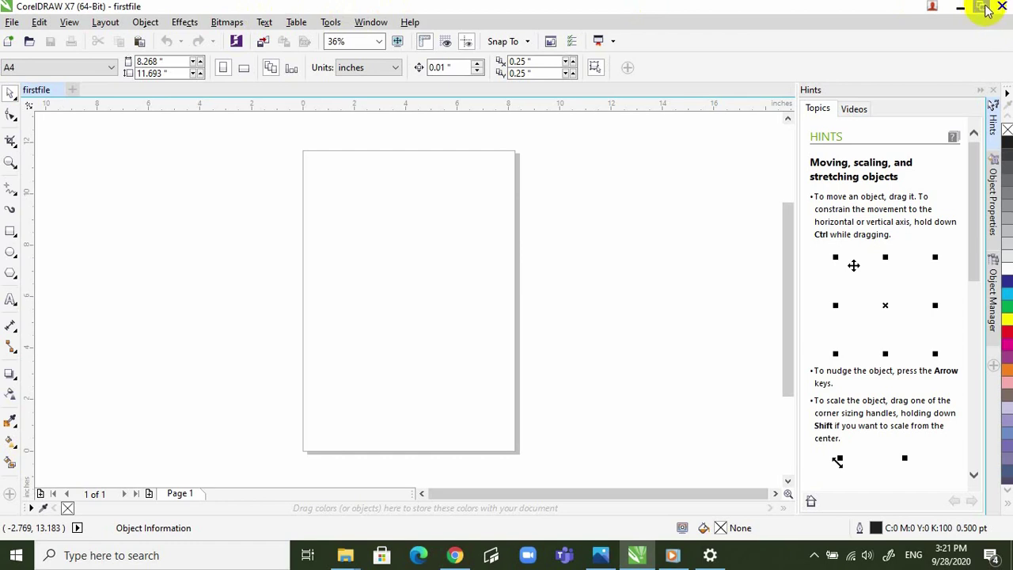
# Open the Corel account sign-in window for viewing and close it without entering credentials
pyautogui.click(932, 7)
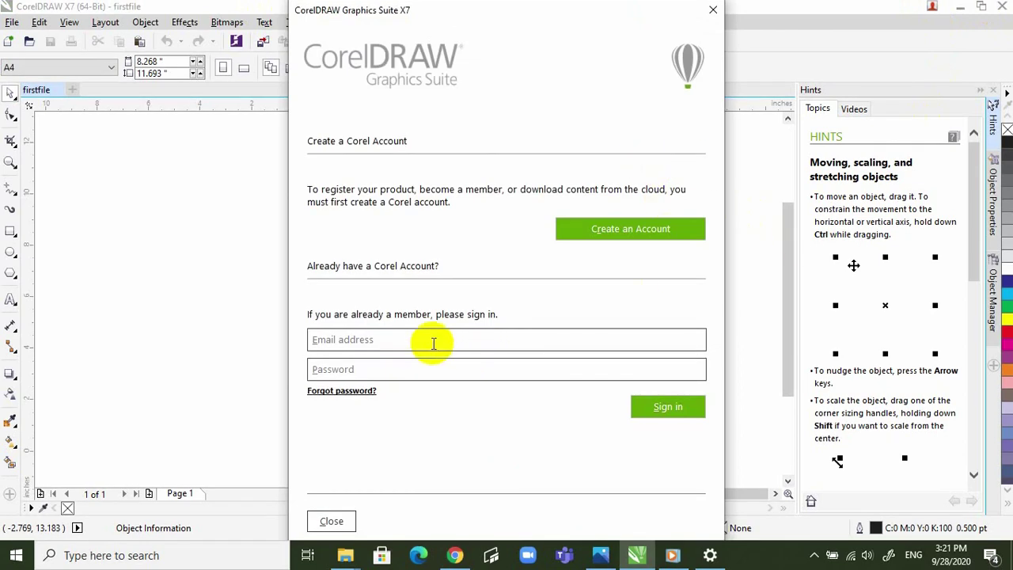
pyautogui.click(713, 14)
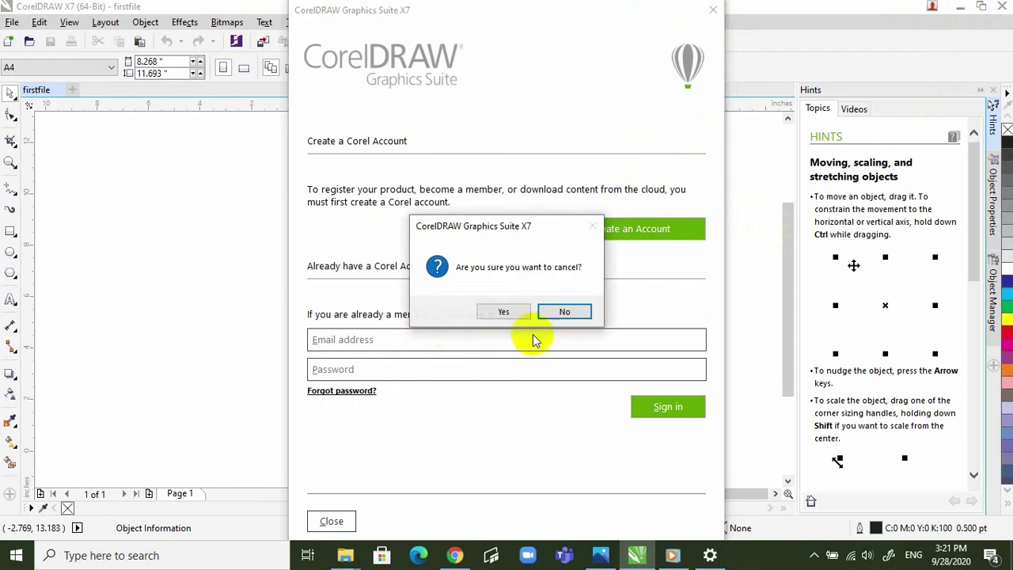
pyautogui.click(562, 313)
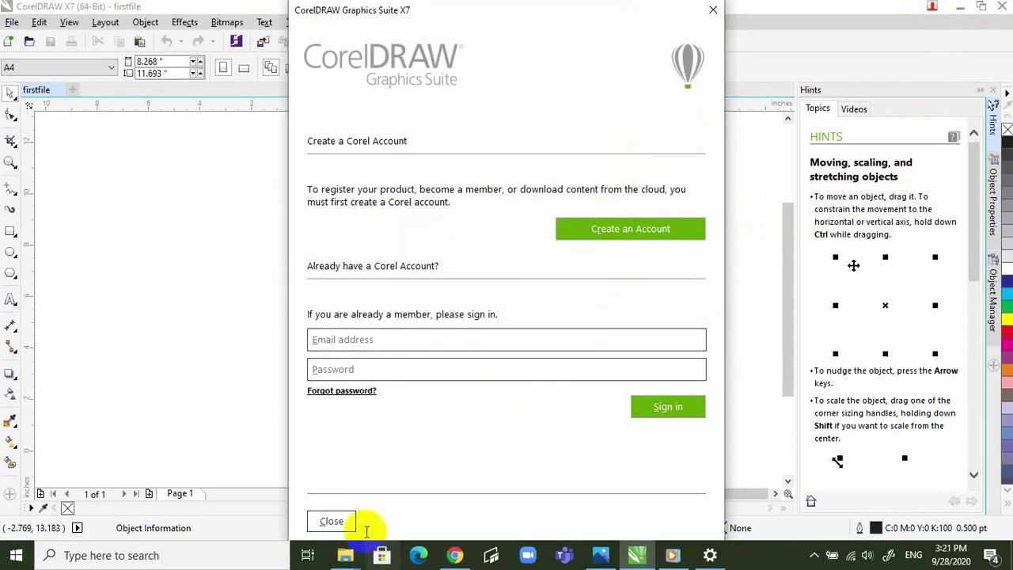
pyautogui.click(332, 520)
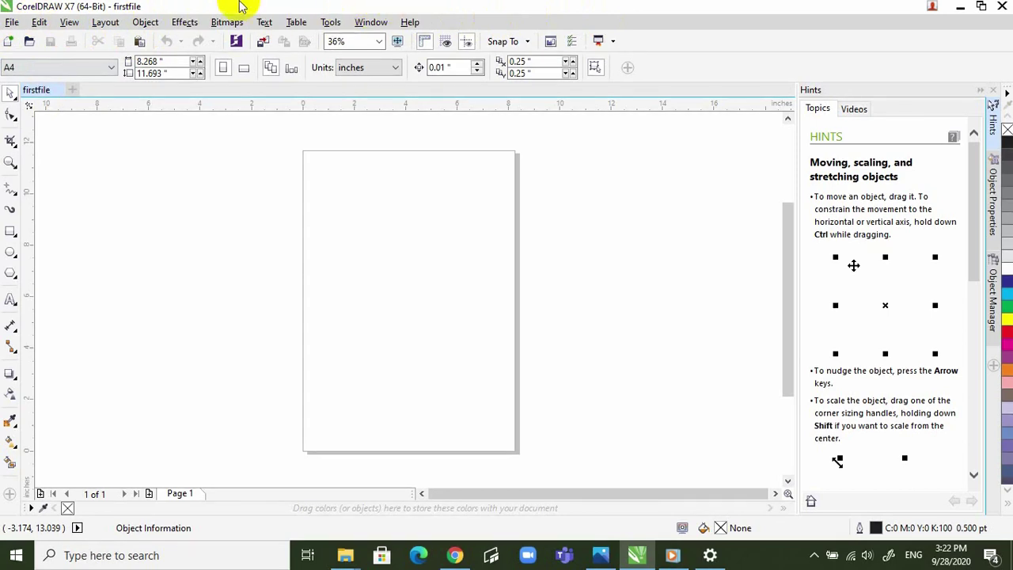
# Examine the command groups from File, Edit and View through Tools and Window, including the workspace options
pyautogui.click(11, 24)
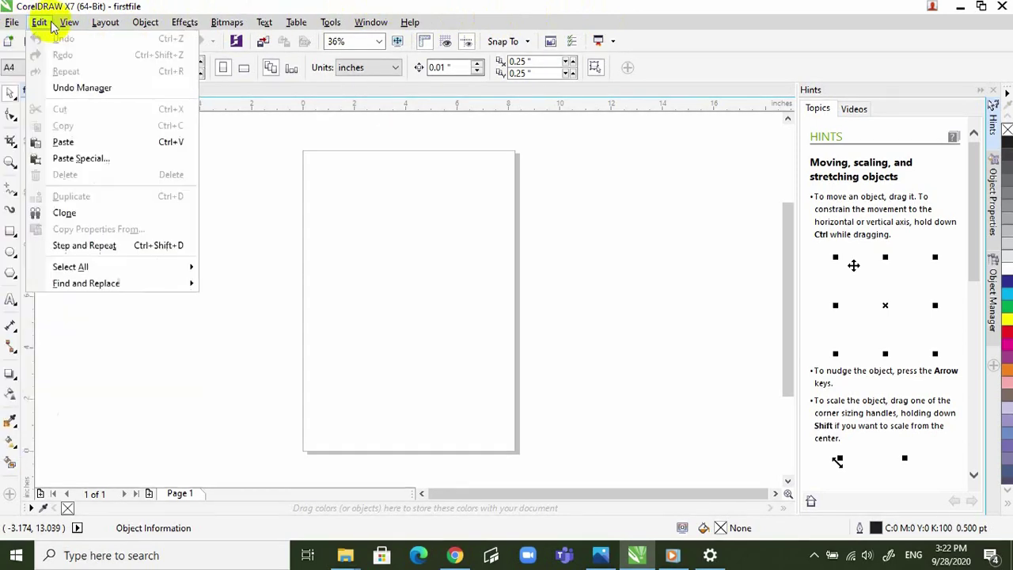
pyautogui.click(40, 22)
pyautogui.click(43, 23)
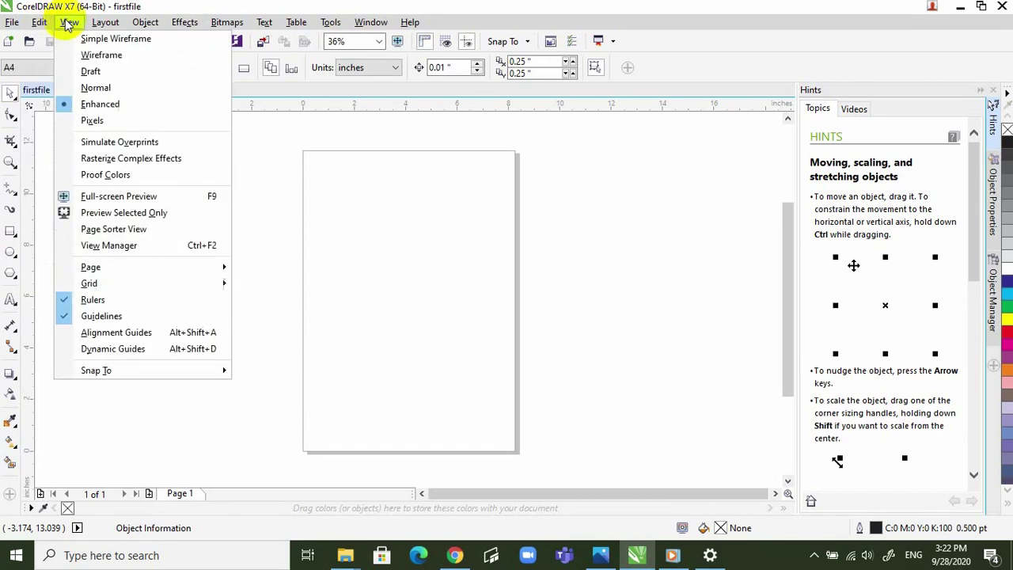
pyautogui.click(69, 22)
pyautogui.click(107, 23)
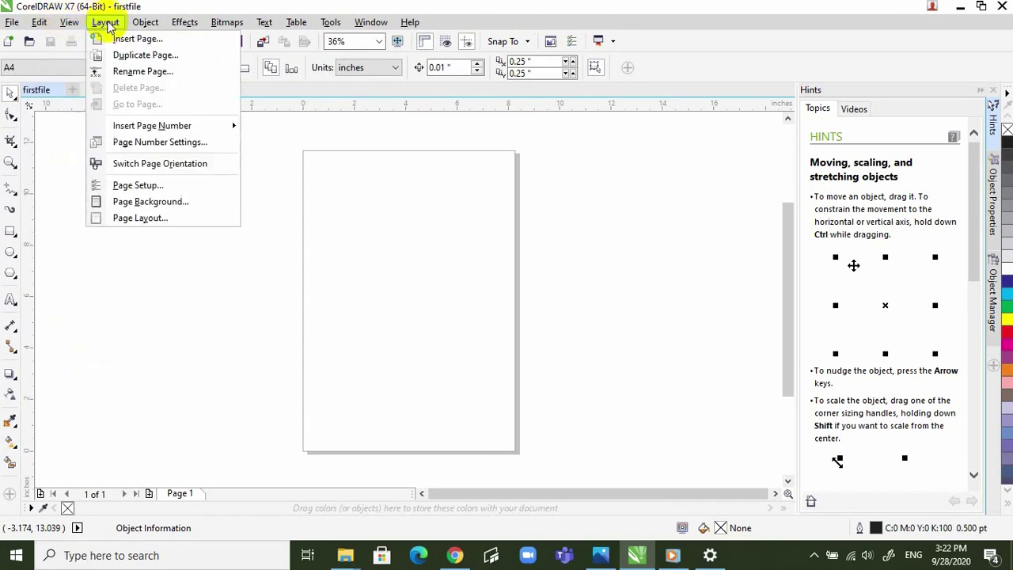
pyautogui.click(123, 24)
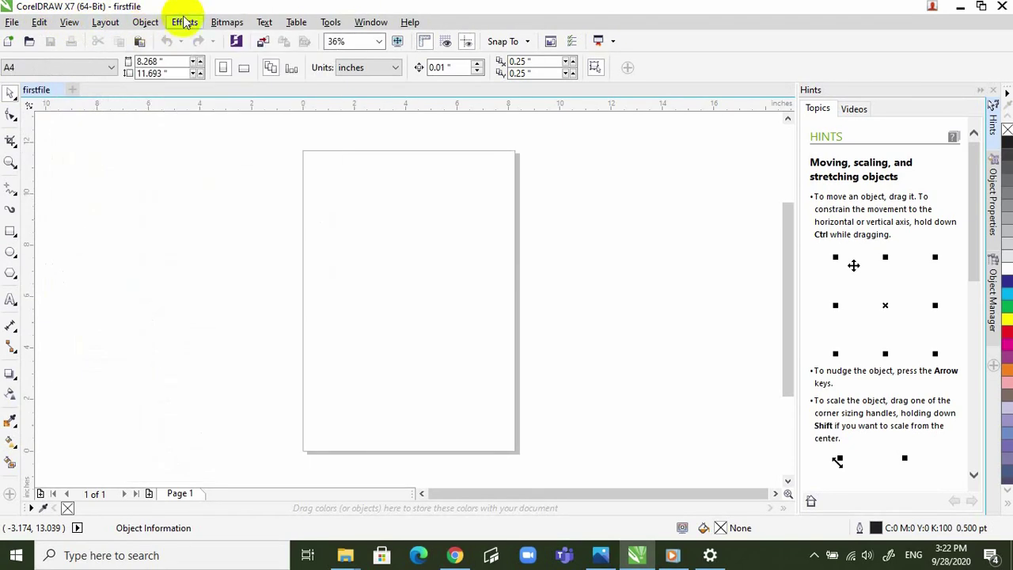
pyautogui.click(186, 23)
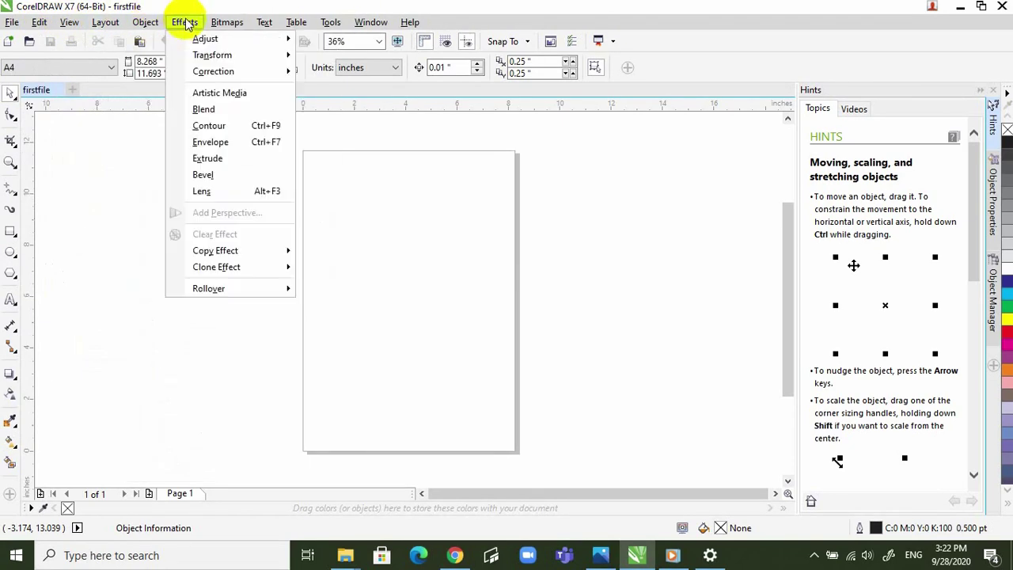
pyautogui.click(256, 22)
pyautogui.click(236, 20)
pyautogui.click(267, 23)
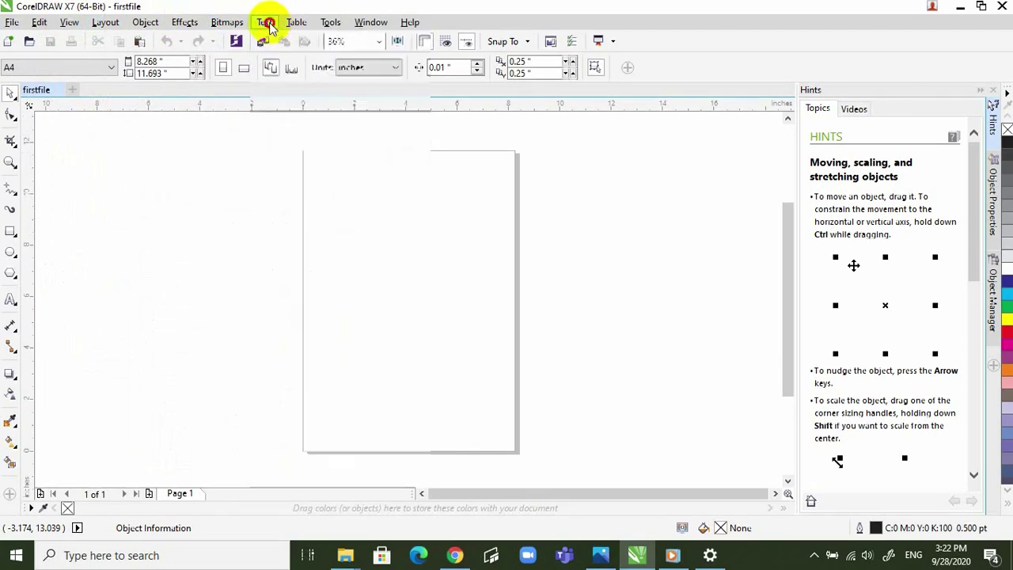
pyautogui.click(304, 24)
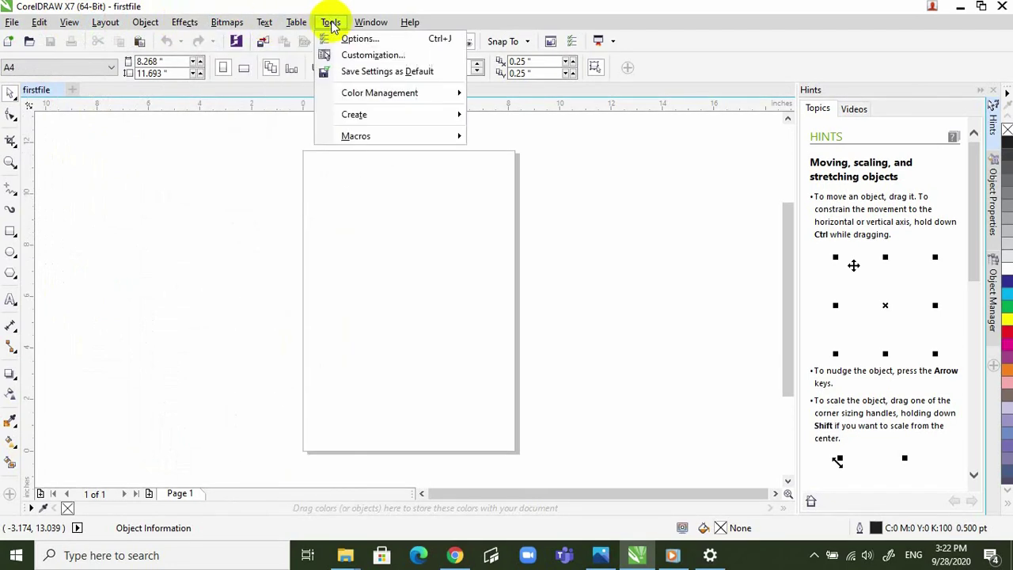
pyautogui.click(331, 24)
pyautogui.click(331, 23)
pyautogui.moveTo(374, 26)
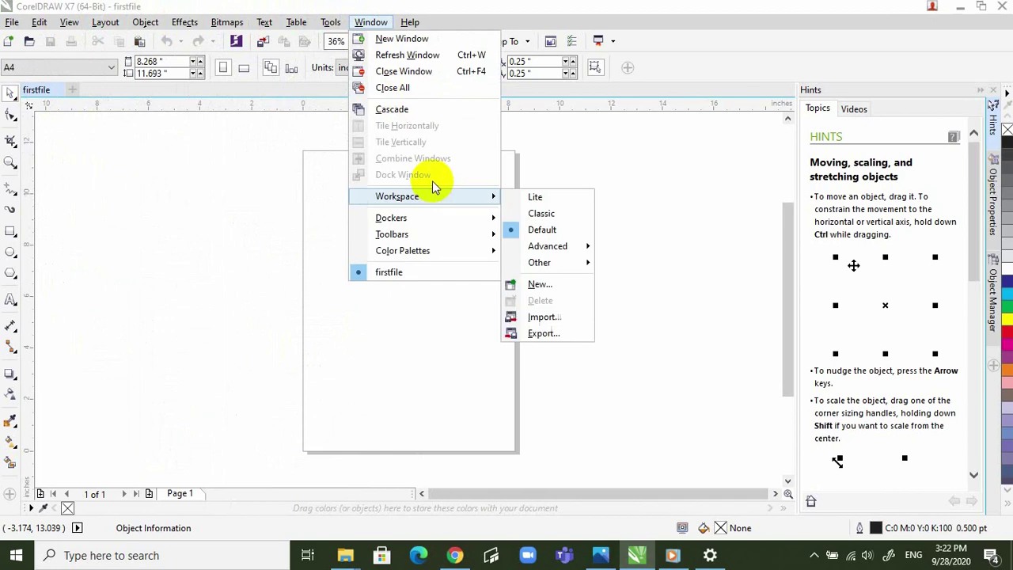
pyautogui.moveTo(441, 216)
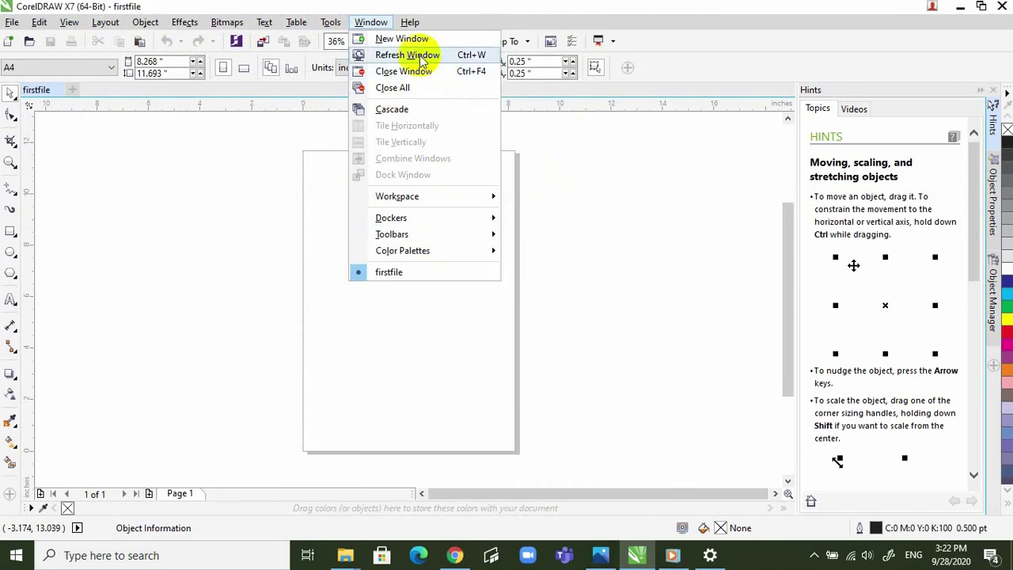
# Look over the help commands, then open the Welcome Screen, view its sections and close it
pyautogui.moveTo(409, 25)
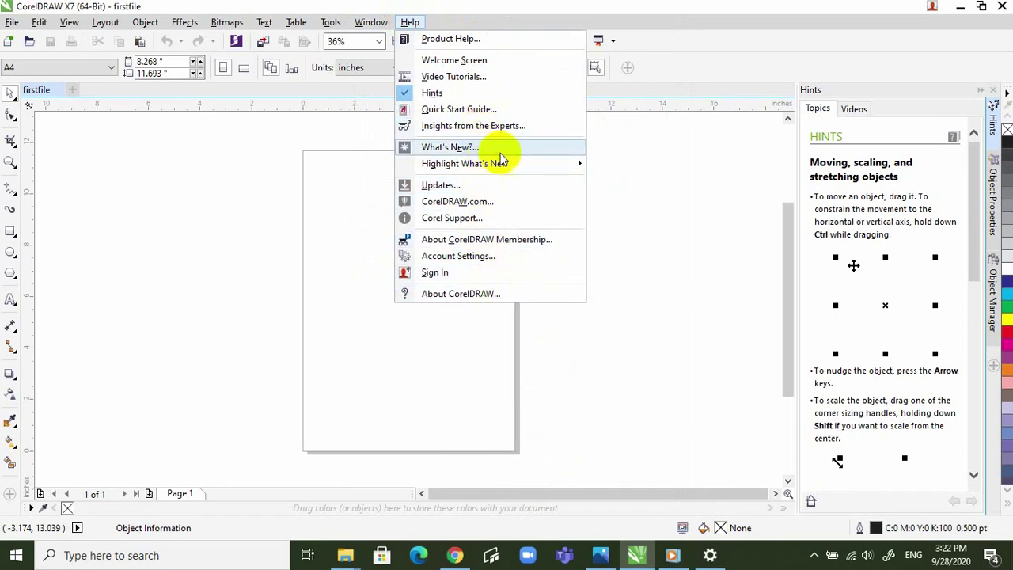
pyautogui.moveTo(475, 162)
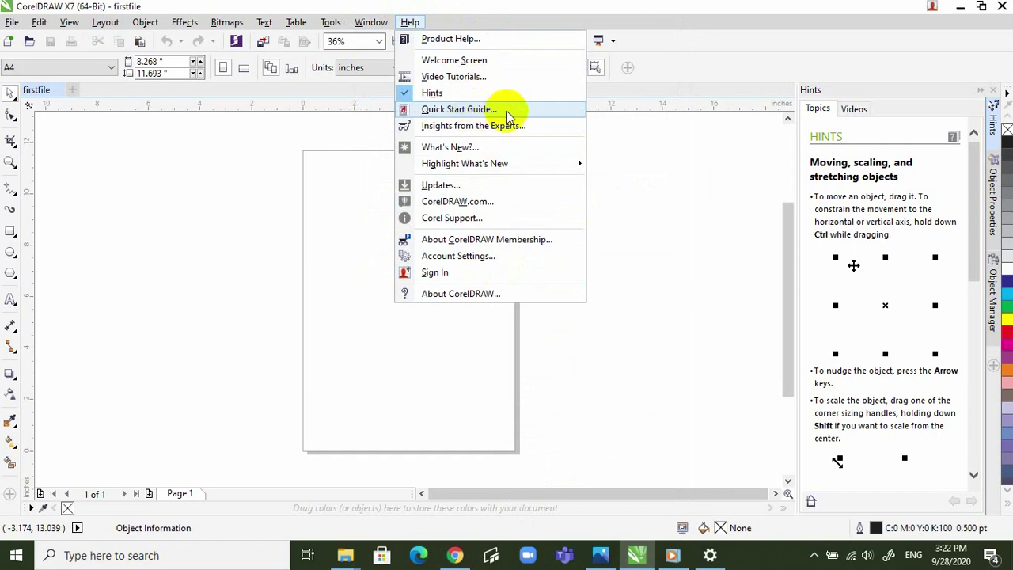
pyautogui.click(481, 61)
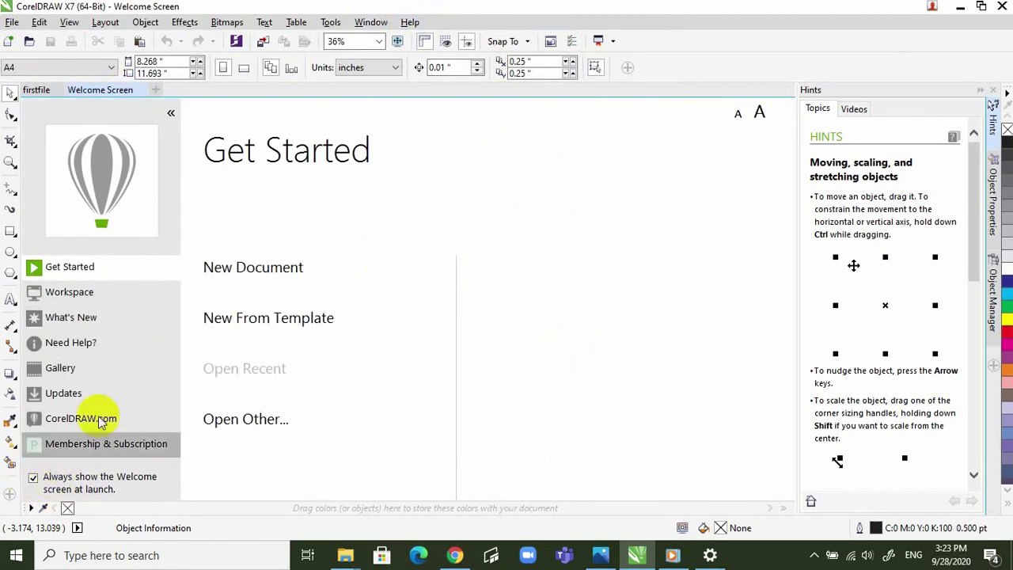
pyautogui.click(141, 91)
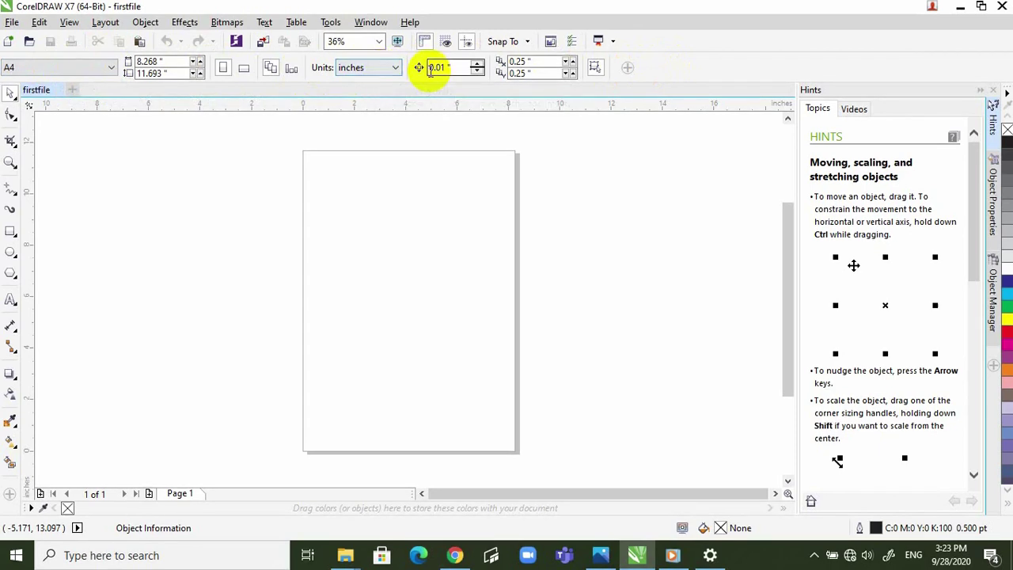
# Review the measurement units available for the document
pyautogui.click(382, 71)
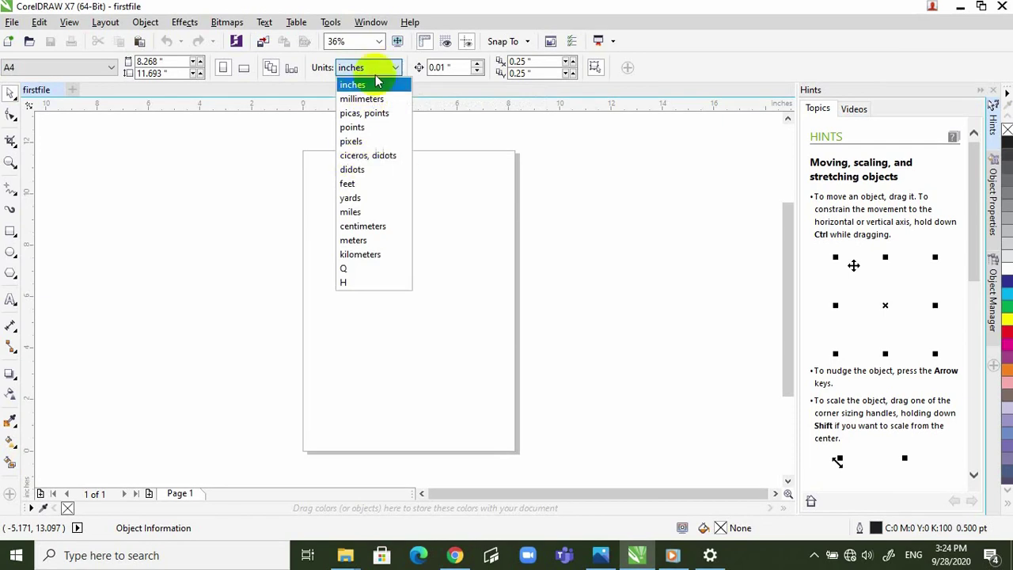
pyautogui.click(376, 70)
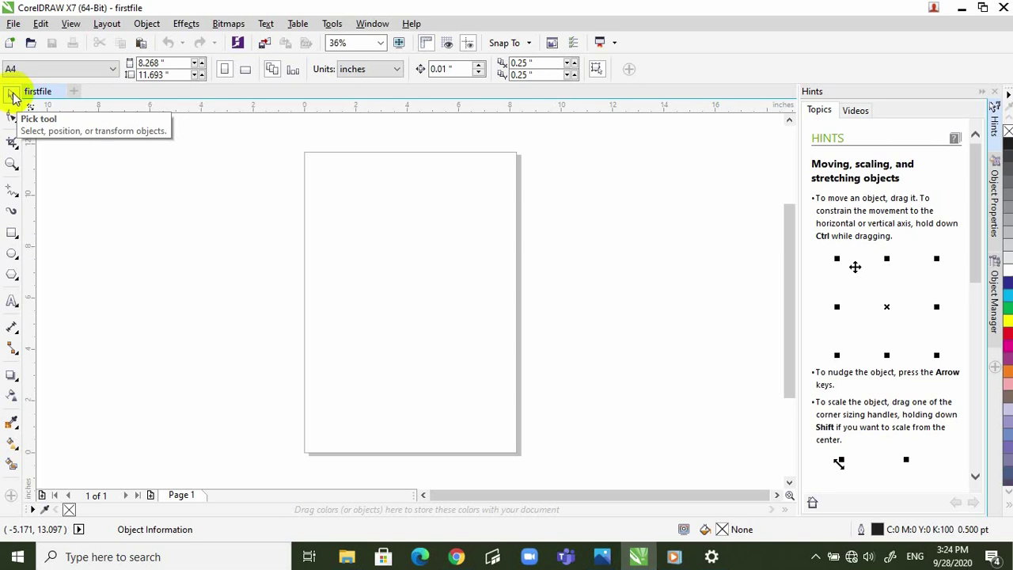
# Draw a rectangle about 6.1 by 4.2 inches in the upper half of the page with the Rectangle tool
pyautogui.click(13, 97)
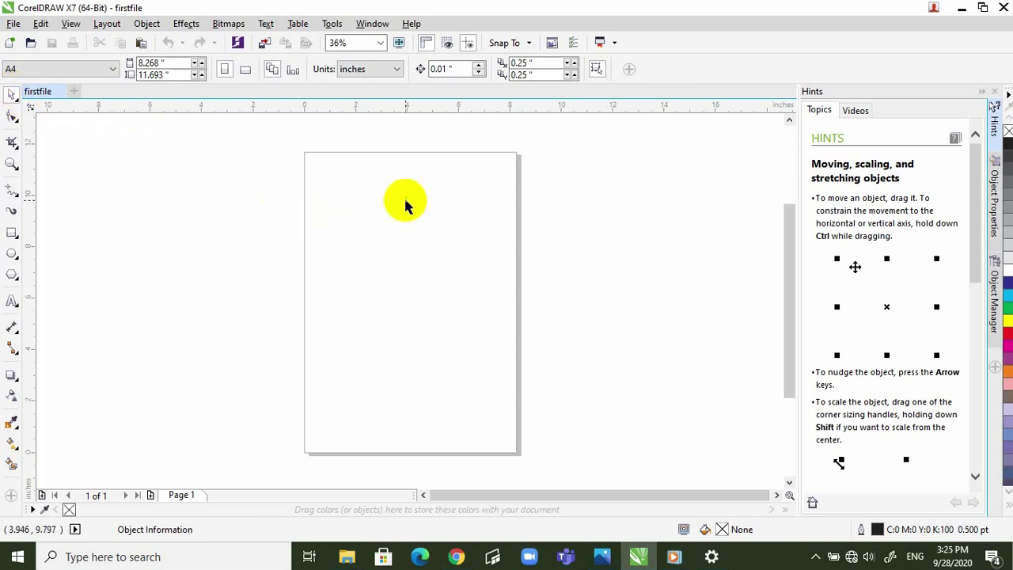
pyautogui.moveTo(360, 221); pyautogui.dragTo(443, 205)
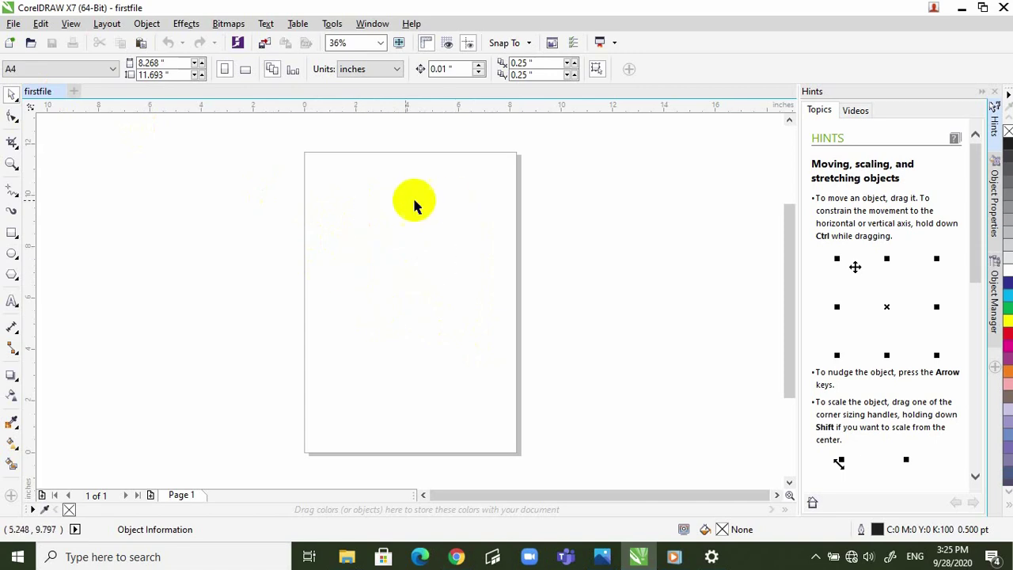
pyautogui.click(11, 232)
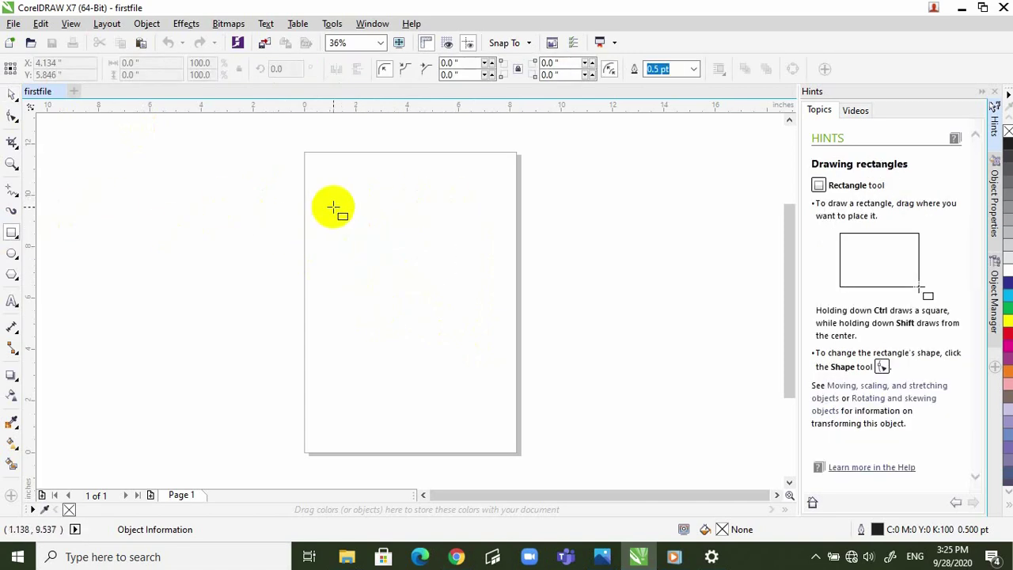
pyautogui.moveTo(333, 206); pyautogui.dragTo(491, 315)
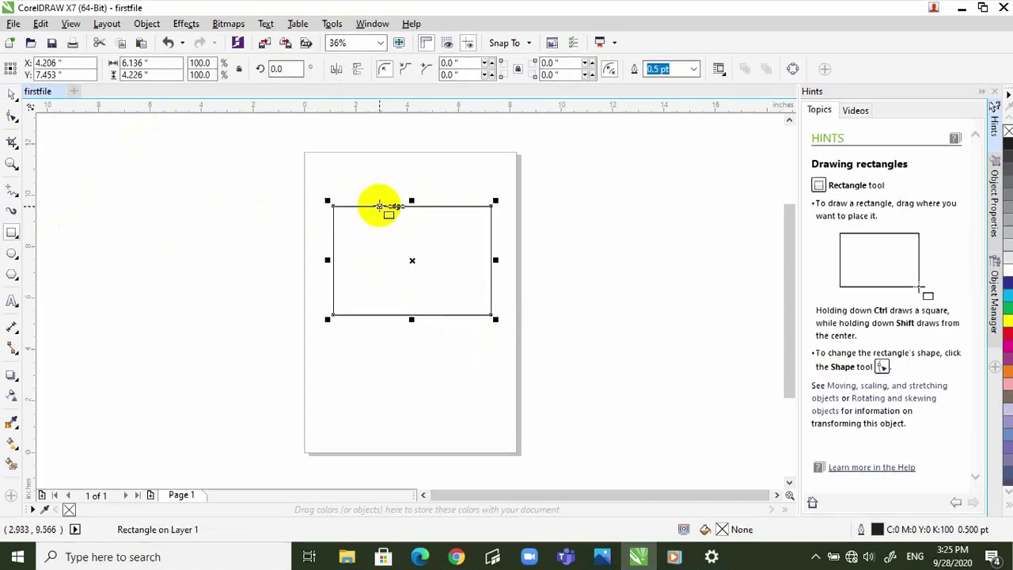
# Move the rectangle around with the Pick tool until it straddles the page's right edge, and delete it
pyautogui.click(12, 94)
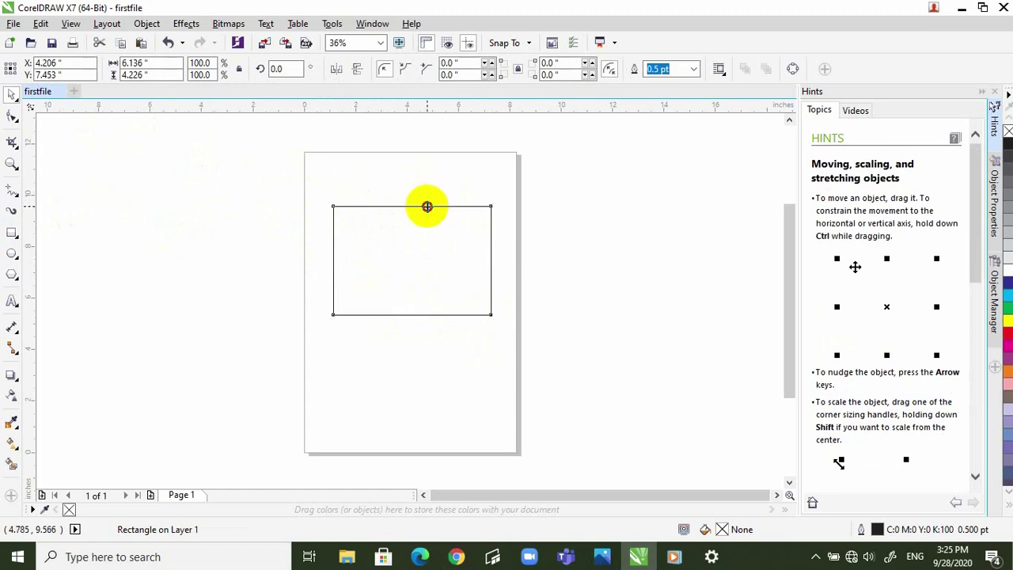
pyautogui.moveTo(428, 206); pyautogui.dragTo(434, 162)
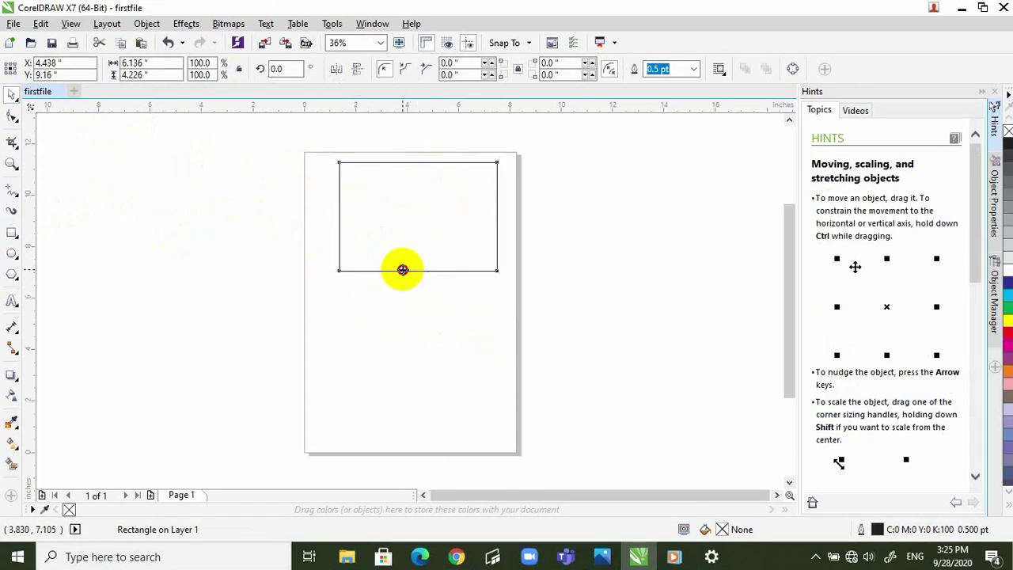
pyautogui.moveTo(403, 269); pyautogui.dragTo(326, 385)
pyautogui.moveTo(346, 326); pyautogui.dragTo(564, 258)
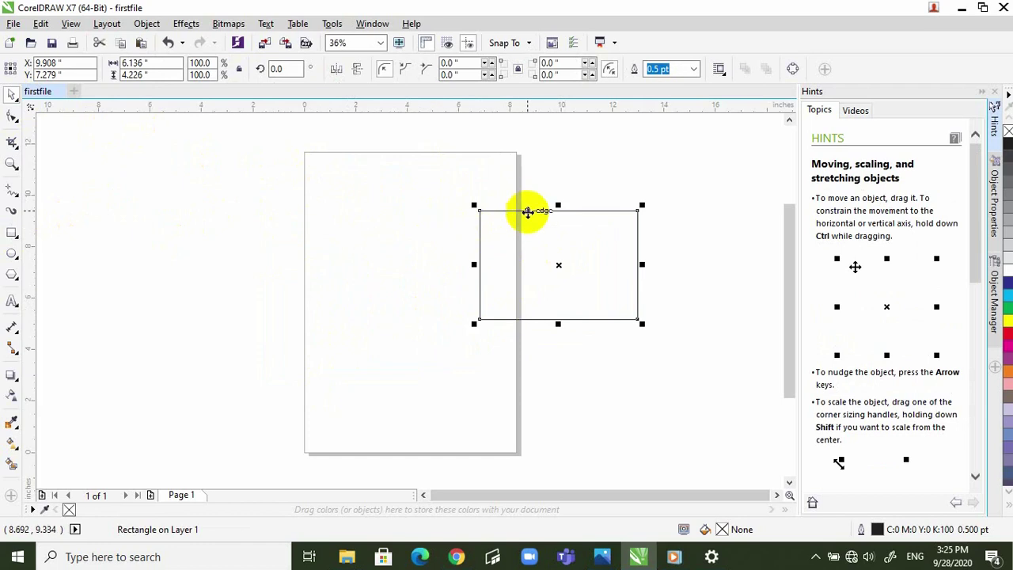
pyautogui.click(526, 211)
pyautogui.press('Delete')
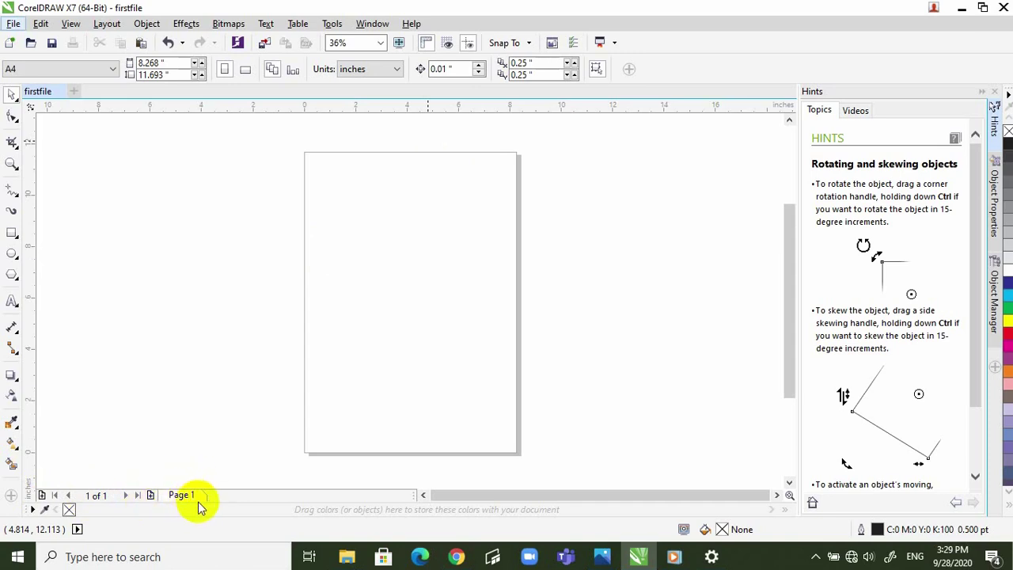
# Add four new pages to the document after Page 1
pyautogui.click(151, 495)
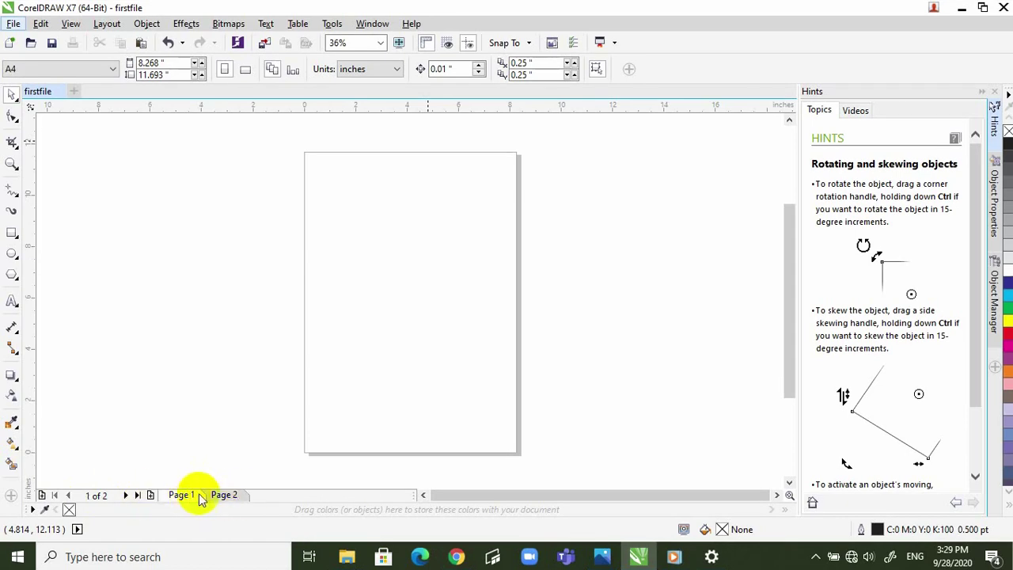
pyautogui.click(152, 496)
pyautogui.click(151, 496)
pyautogui.click(151, 495)
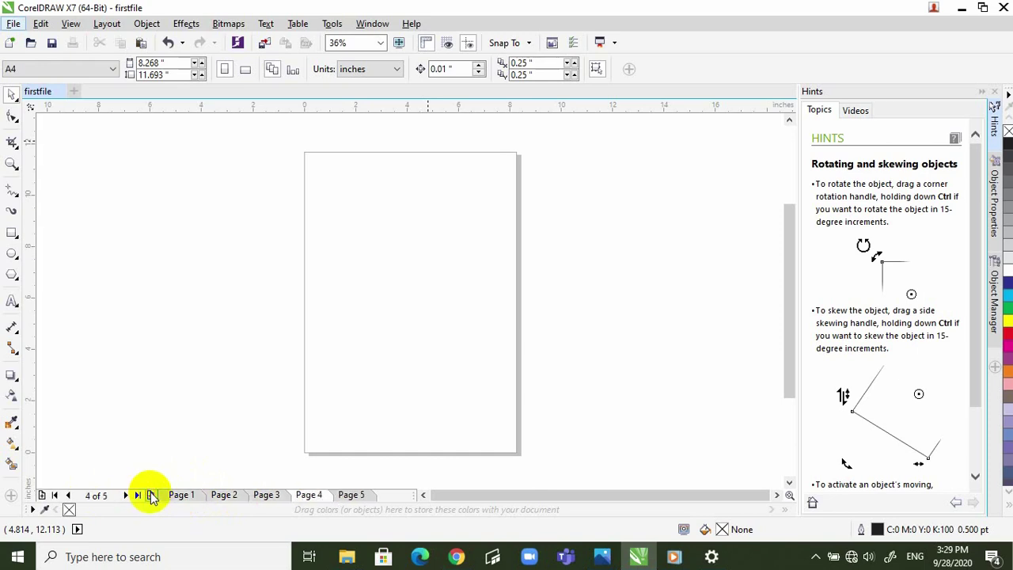
# Delete Pages 5, 4, 3 and 2 from the document, keeping only Page 1
pyautogui.rightClick(349, 495)
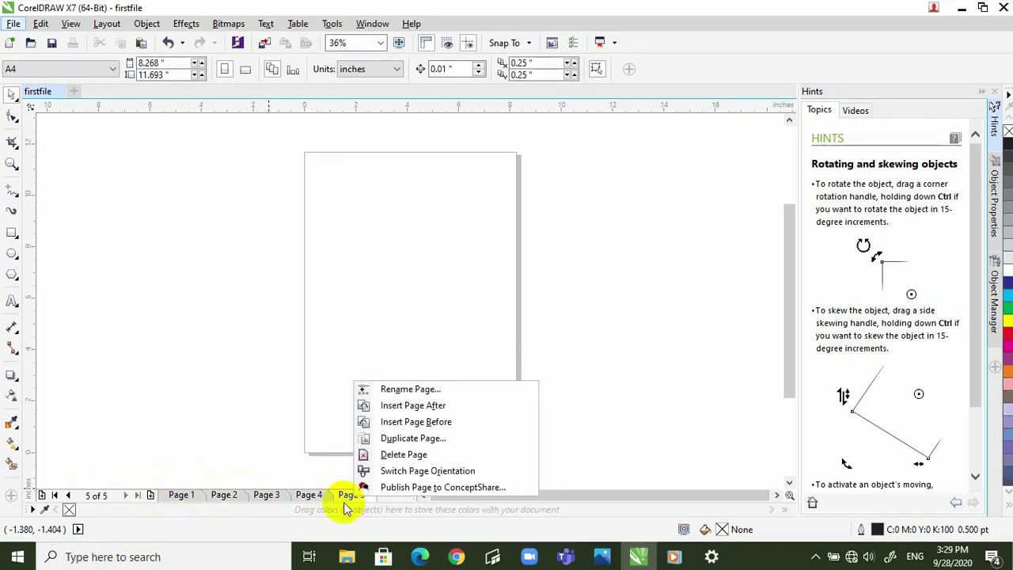
pyautogui.click(395, 455)
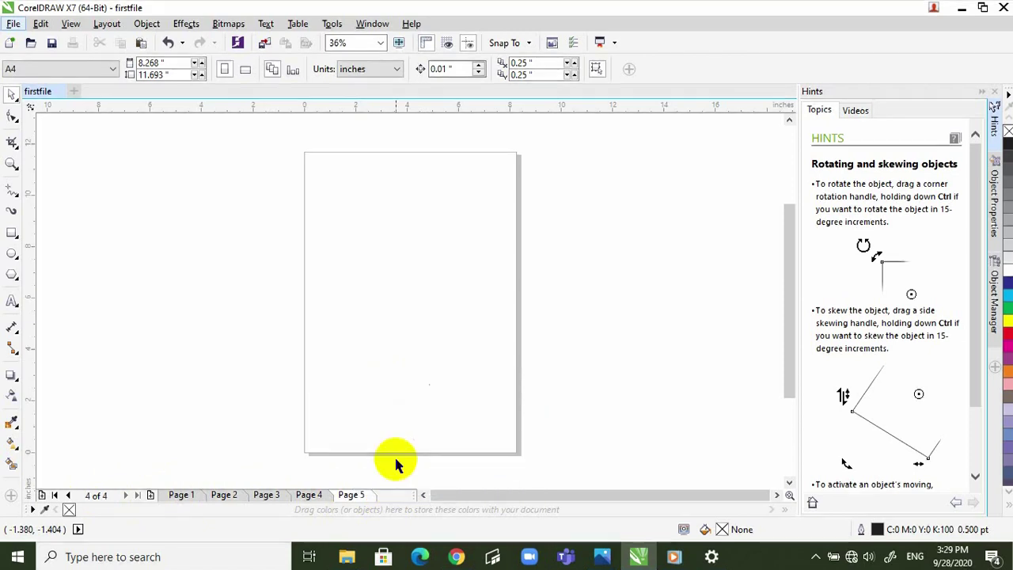
pyautogui.rightClick(310, 502)
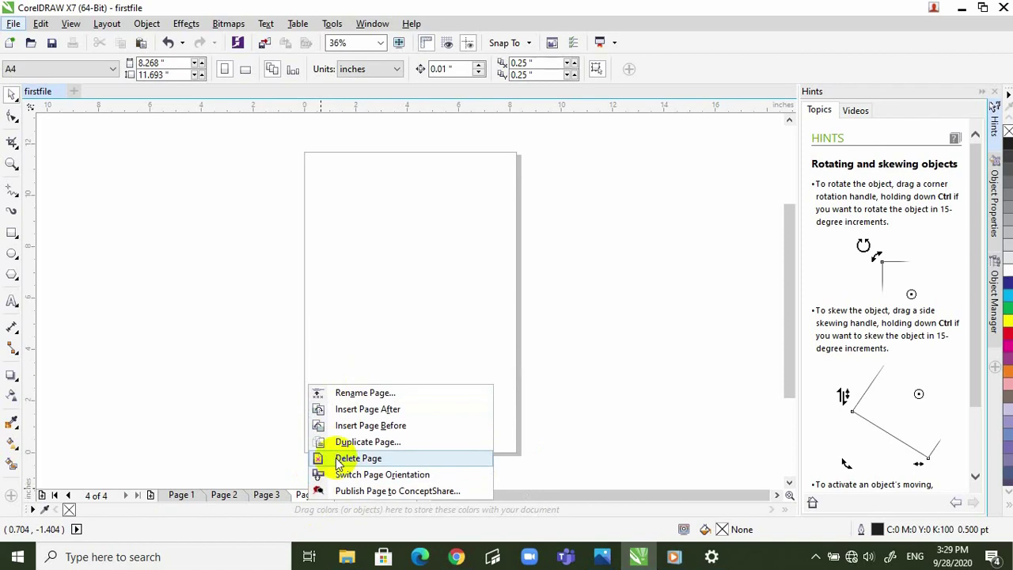
pyautogui.click(339, 462)
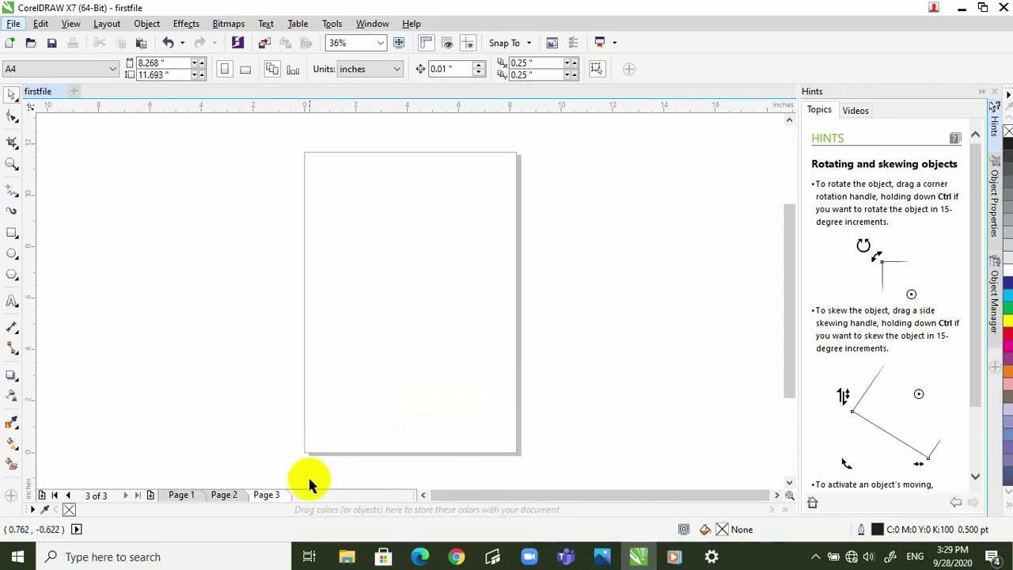
pyautogui.rightClick(266, 494)
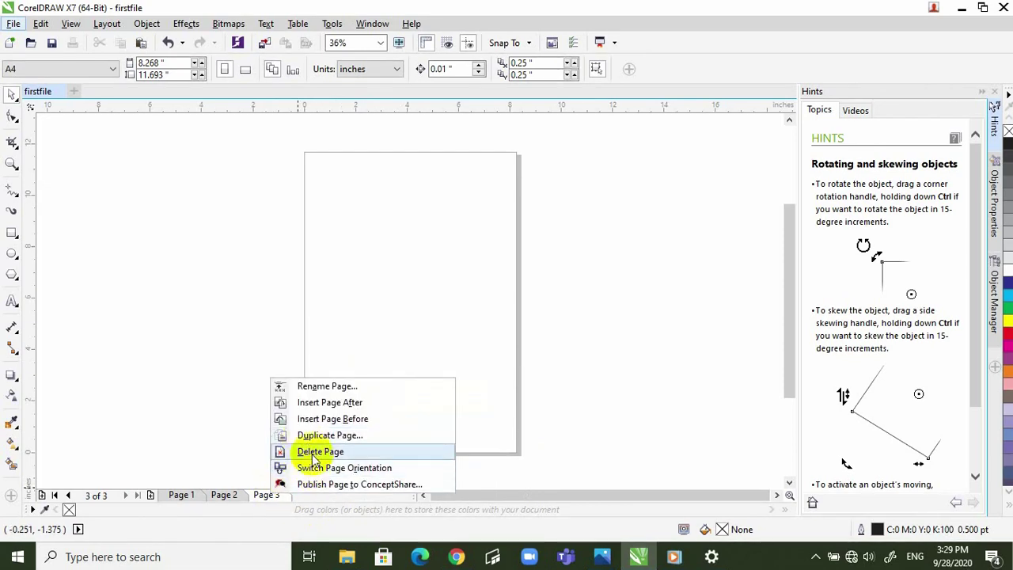
pyautogui.click(310, 452)
pyautogui.rightClick(231, 496)
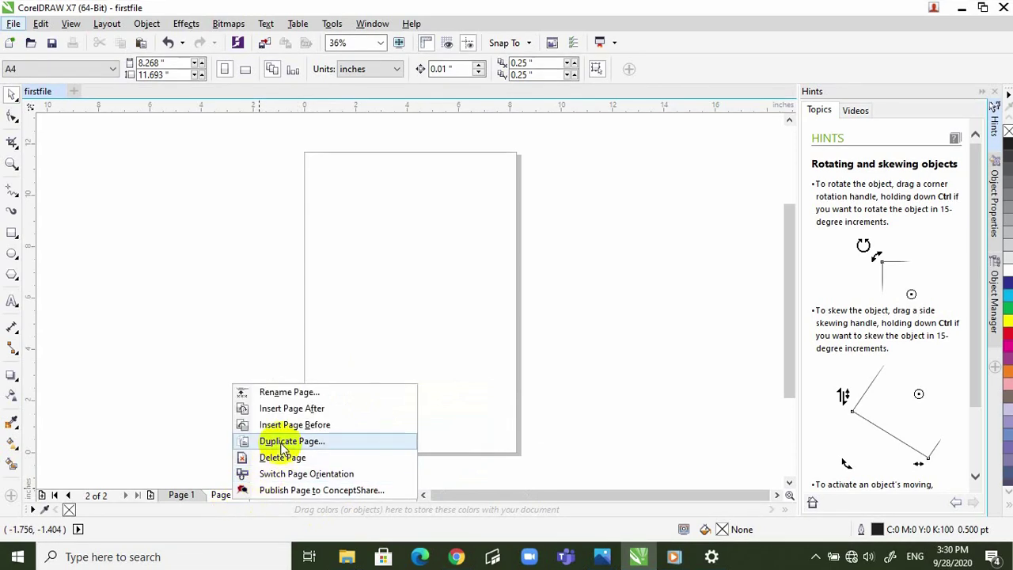
pyautogui.click(267, 458)
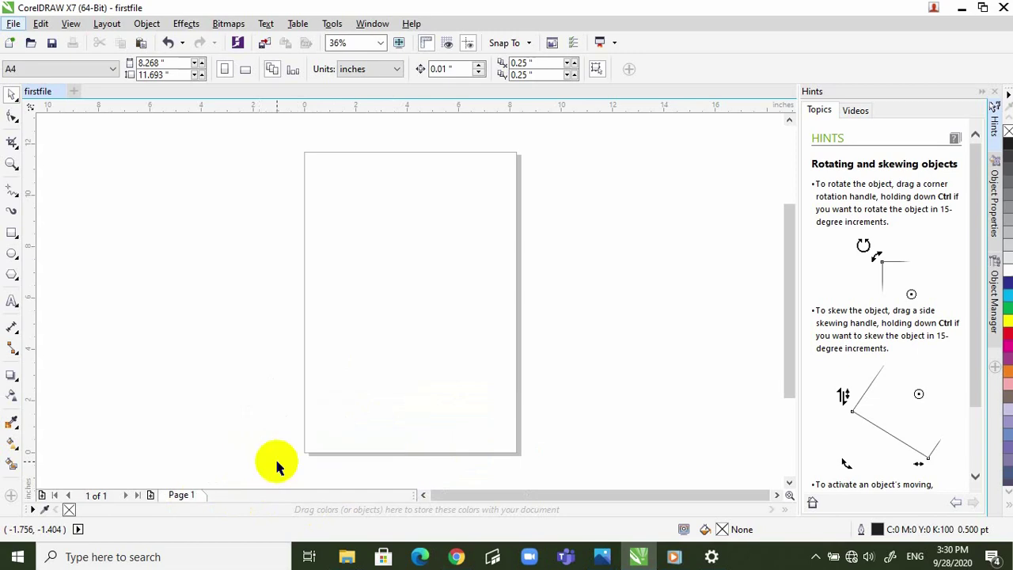
pyautogui.rightClick(190, 497)
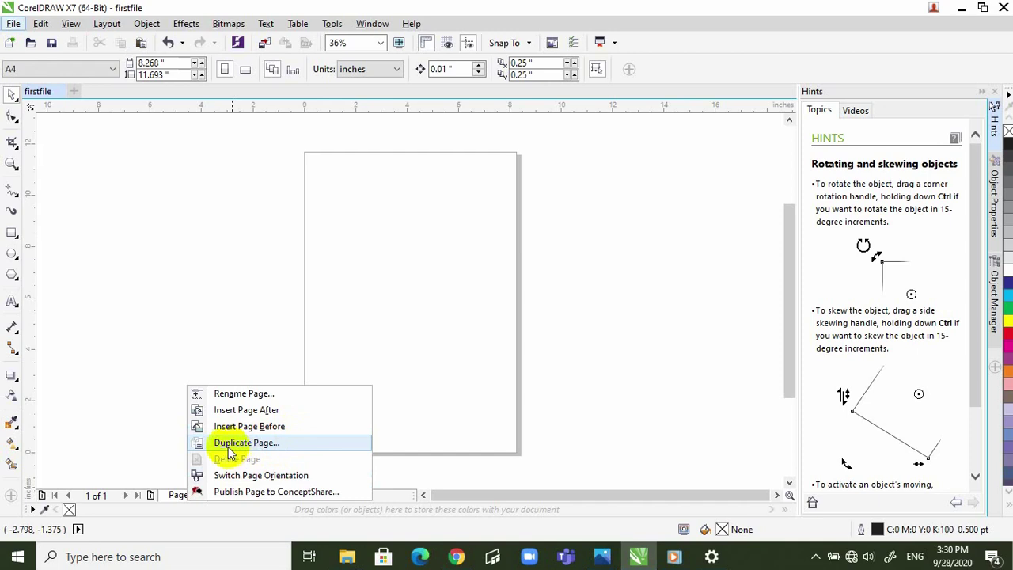
pyautogui.click(153, 448)
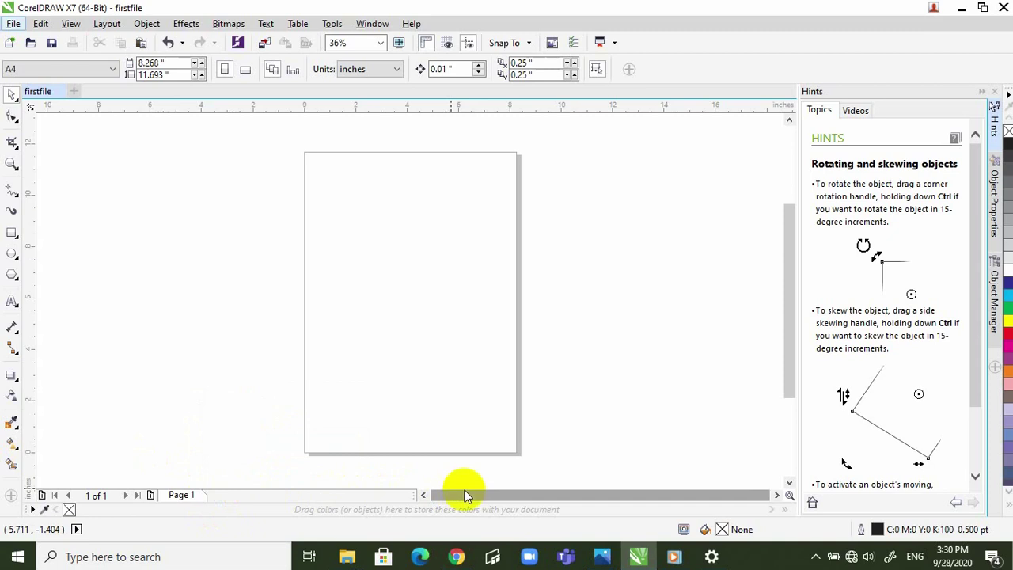
# Zoom in on the page, scroll across to its right edge and upward, and zoom back out to the whole page
pyautogui.moveTo(481, 495)
pyautogui.mouseDown()
pyautogui.moveTo(515, 495)
pyautogui.moveTo(497, 498)
pyautogui.mouseUp()
pyautogui.scroll(1, 406, 402)
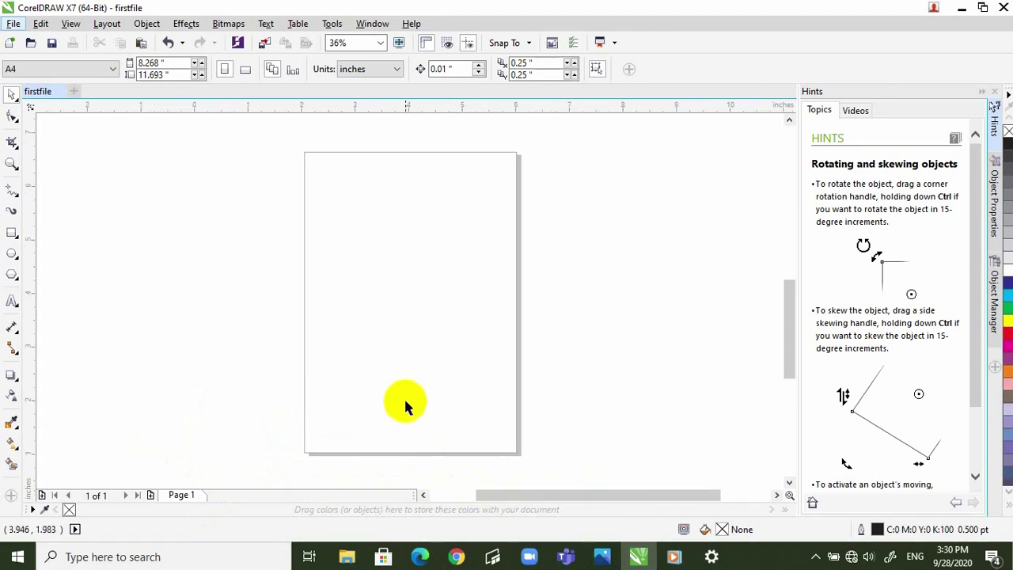
pyautogui.scroll(1, 404, 403)
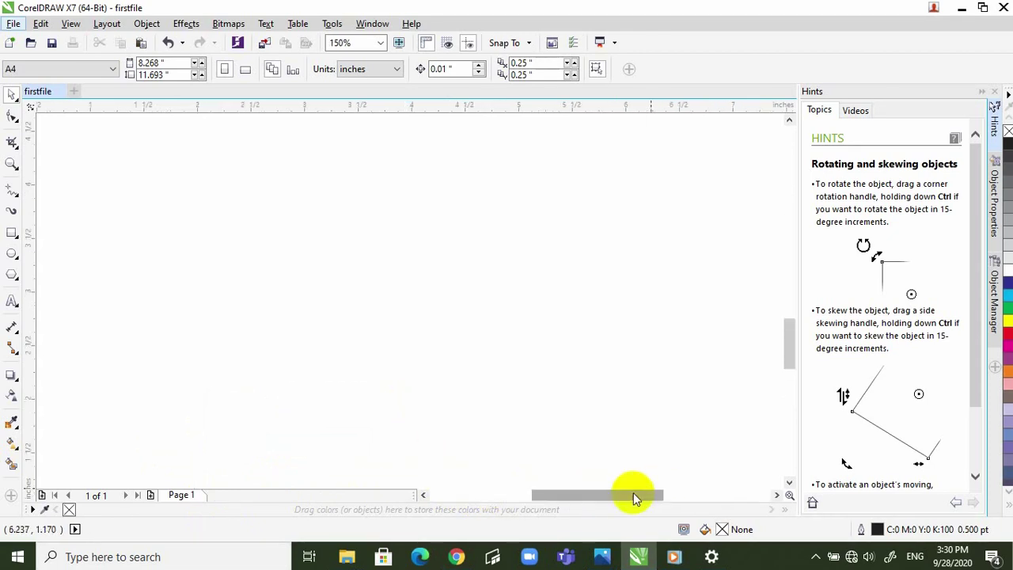
pyautogui.moveTo(624, 500); pyautogui.dragTo(658, 496)
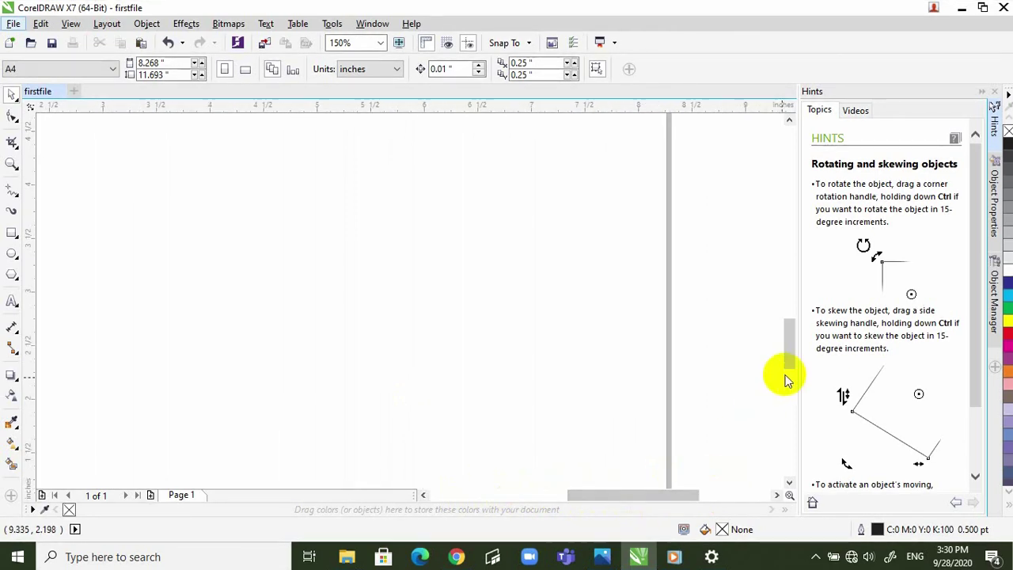
pyautogui.moveTo(787, 356); pyautogui.dragTo(790, 317)
pyautogui.scroll(-2, 693, 336)
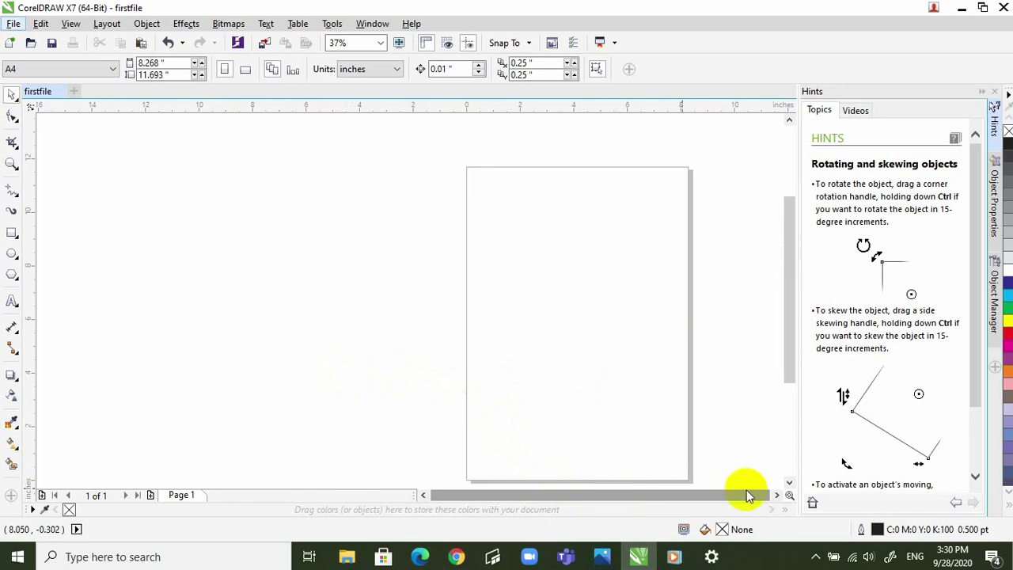
# Look over the blank page with the Navigator
pyautogui.click(792, 496)
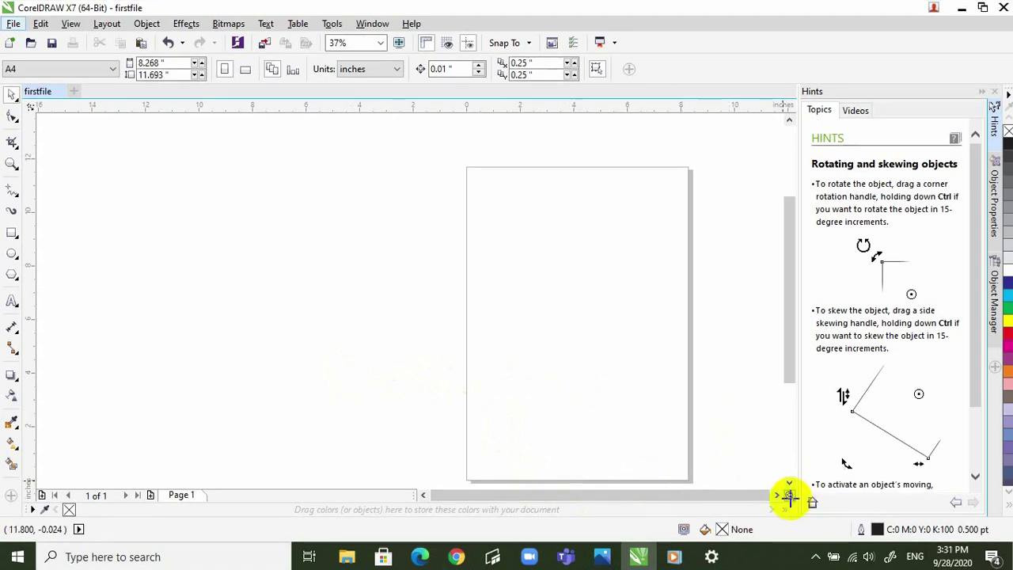
pyautogui.click(790, 496)
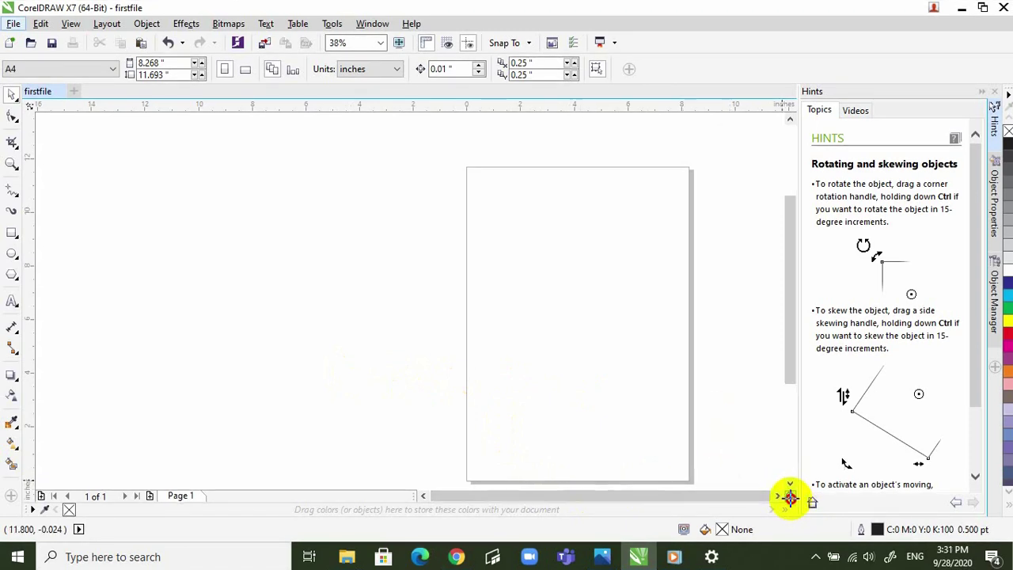
pyautogui.click(790, 496)
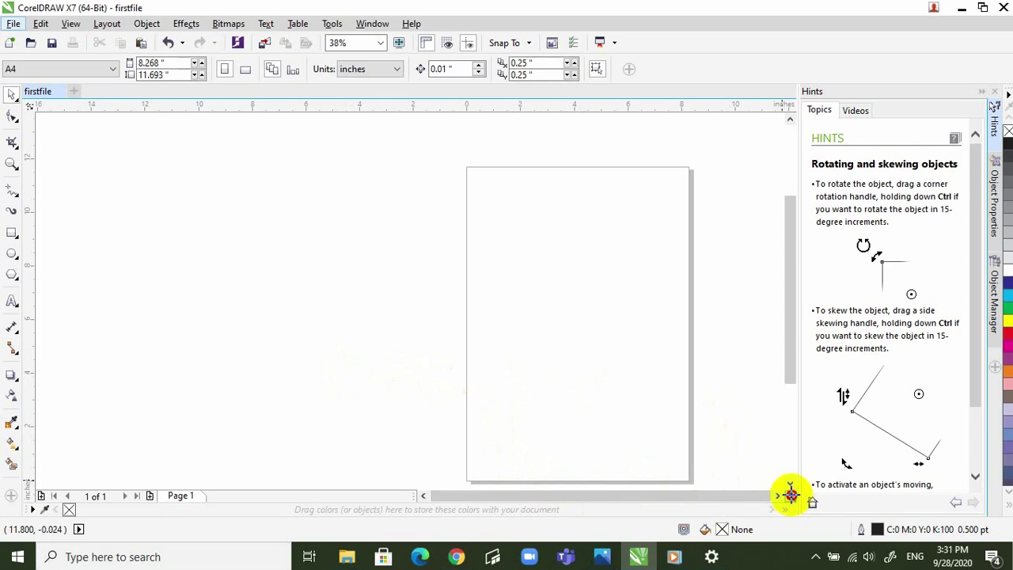
pyautogui.moveTo(792, 497); pyautogui.dragTo(791, 500)
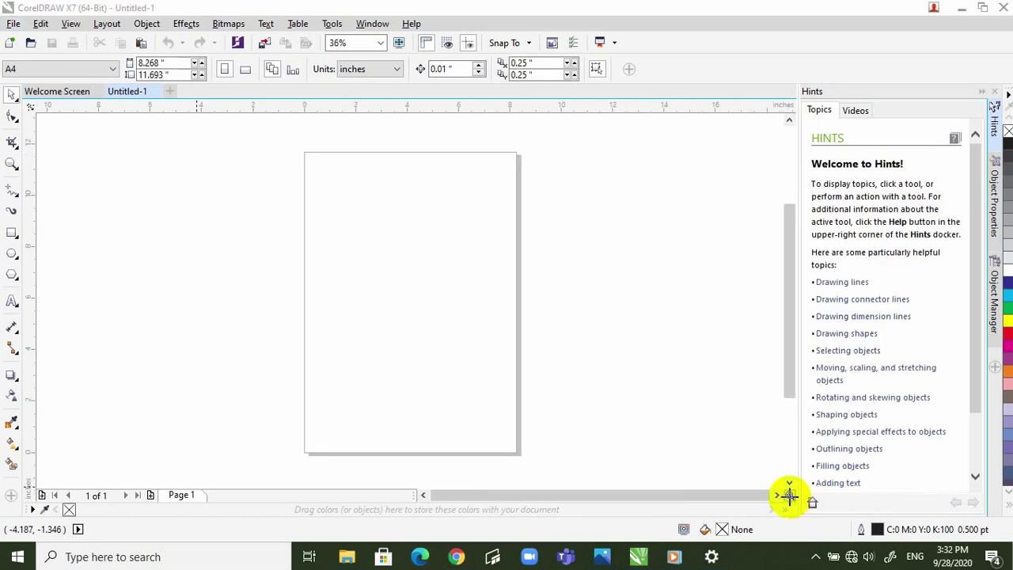
pyautogui.moveTo(789, 495); pyautogui.dragTo(790, 496)
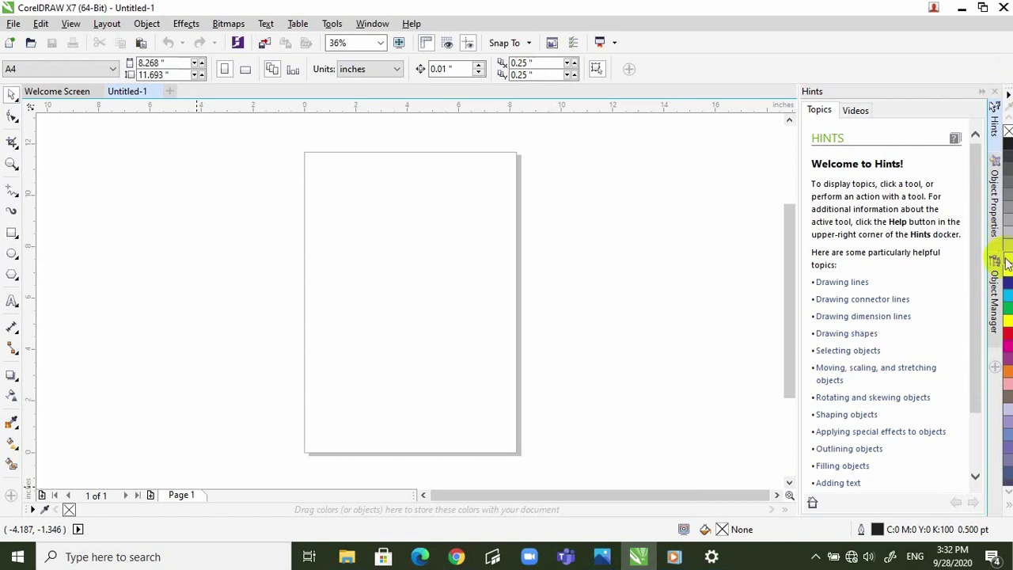
# Expand the color palette to view all its swatches, and collapse it again
pyautogui.click(1010, 508)
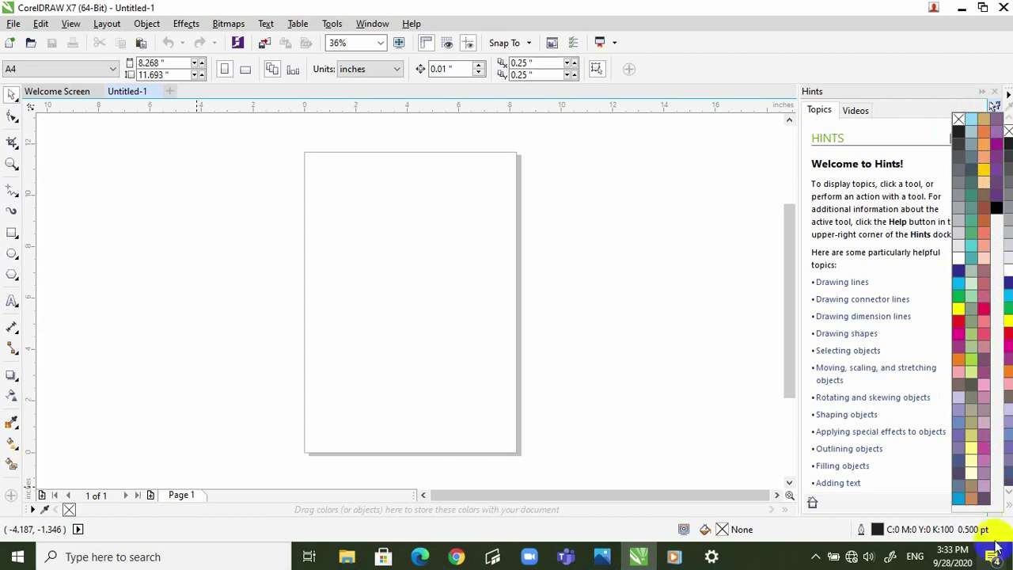
pyautogui.click(1008, 505)
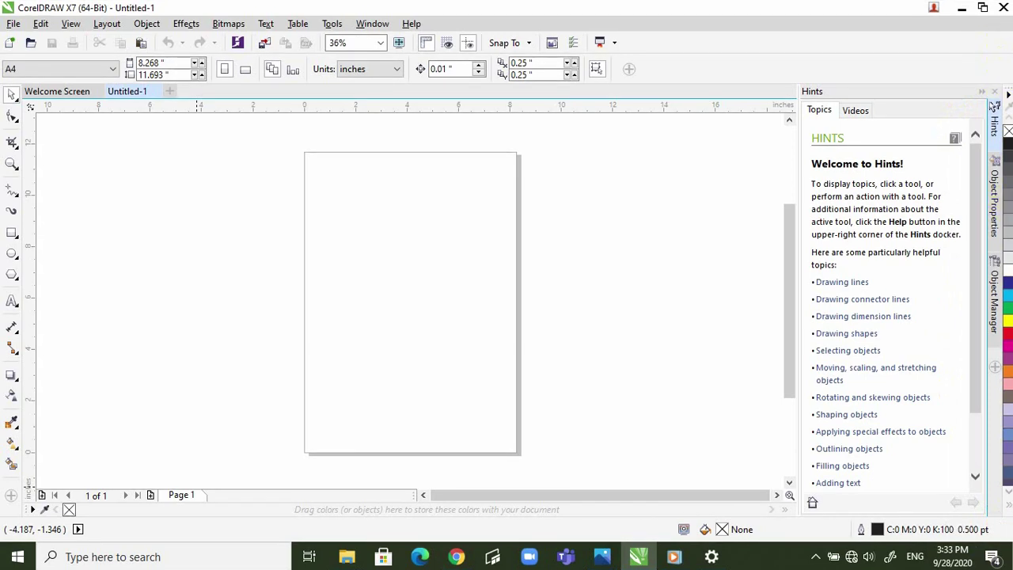
# Try the color palette in 2 rows and 3 rows, and return it to 1 row
pyautogui.click(1007, 94)
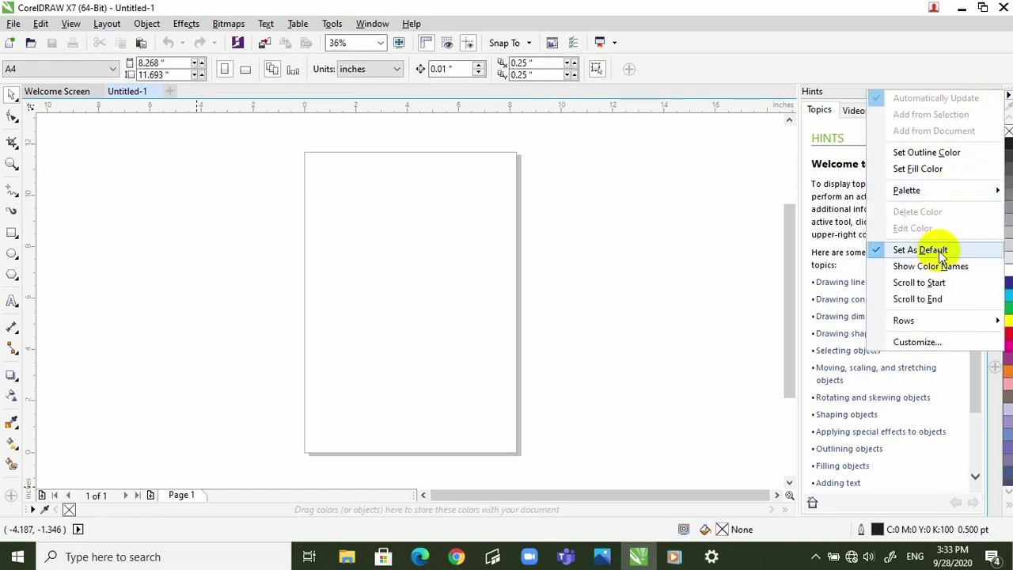
pyautogui.moveTo(944, 321)
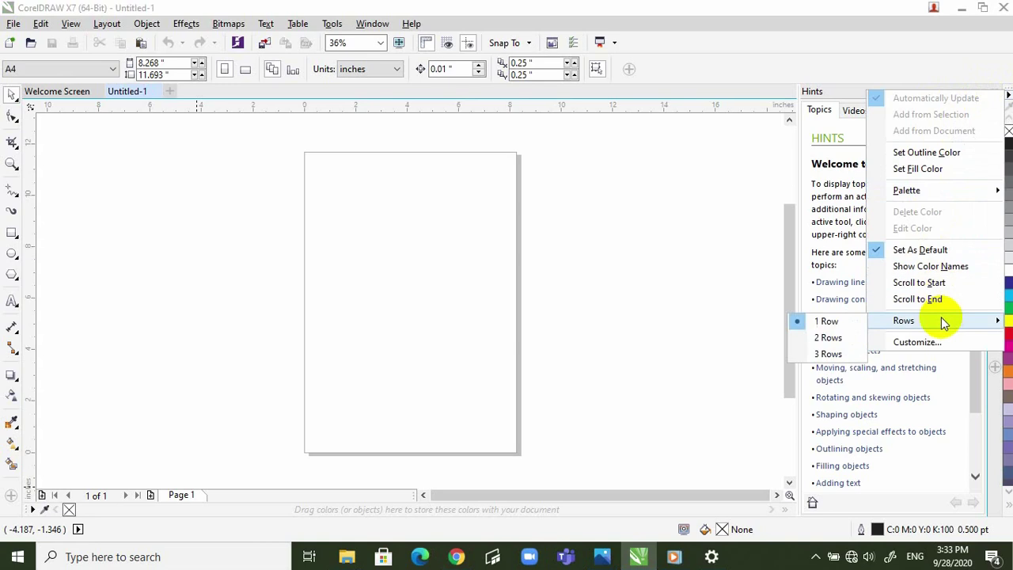
pyautogui.click(843, 340)
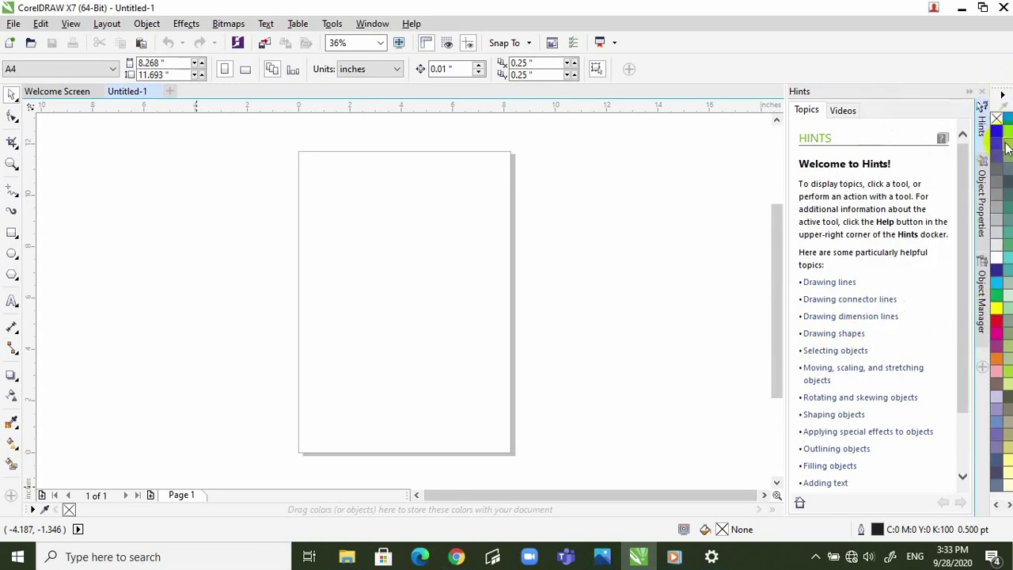
pyautogui.click(1003, 95)
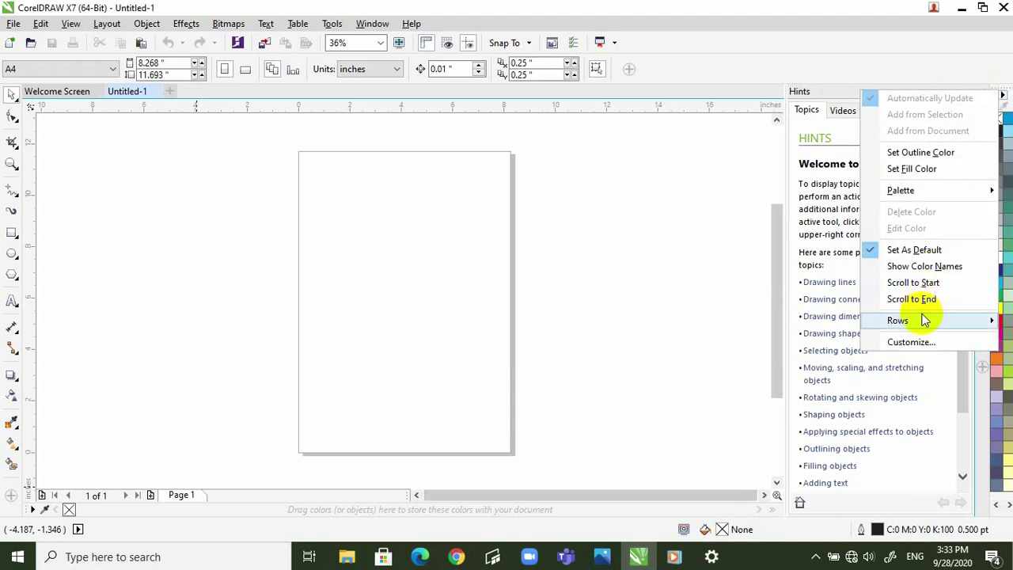
pyautogui.moveTo(925, 320)
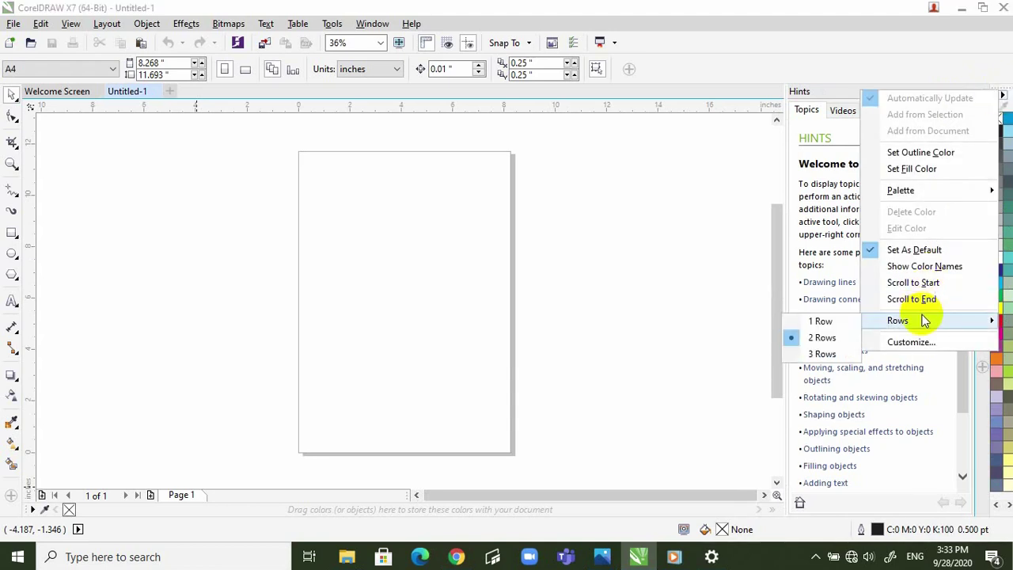
pyautogui.click(824, 353)
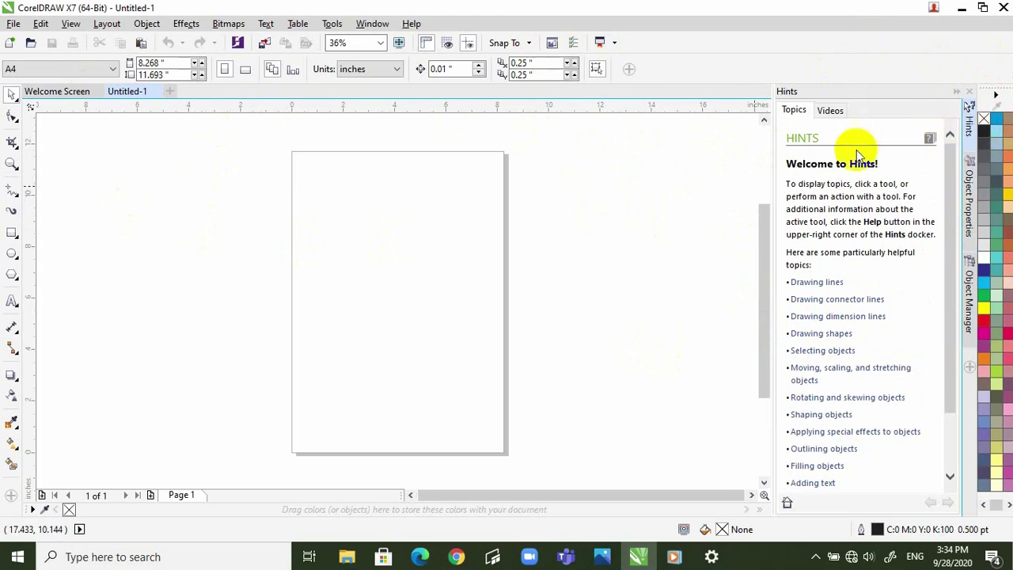
pyautogui.click(997, 94)
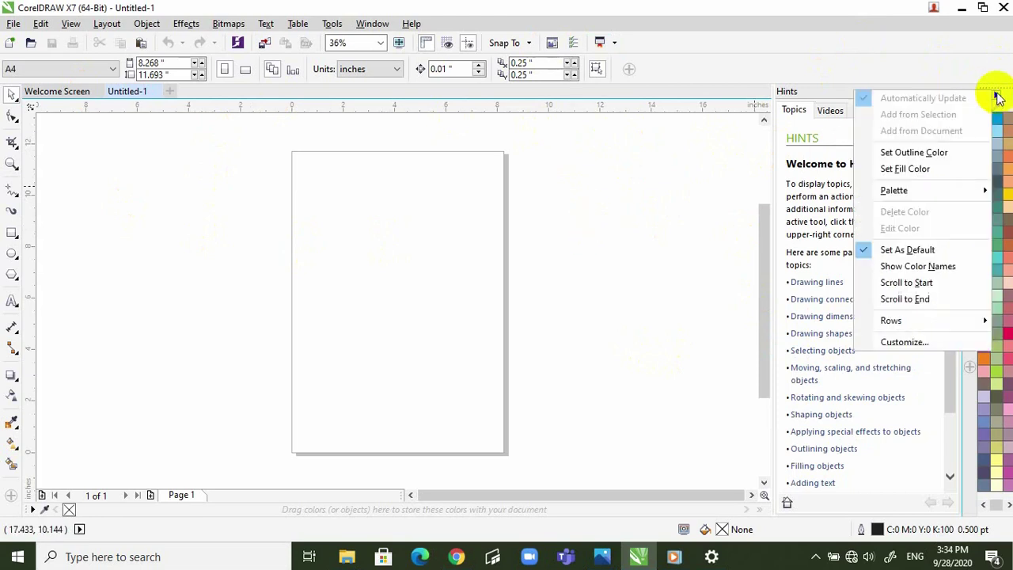
pyautogui.moveTo(894, 321)
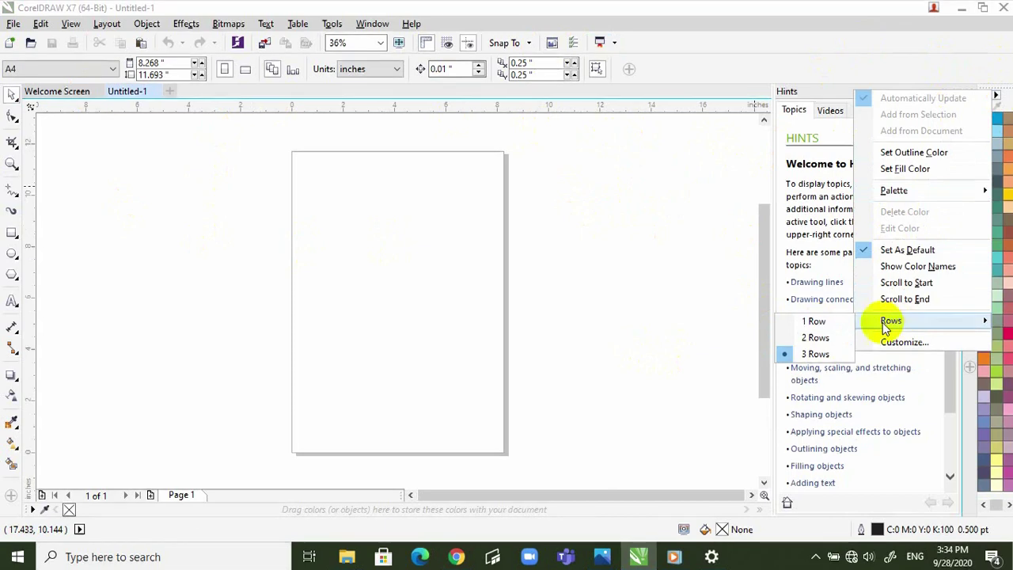
pyautogui.click(821, 325)
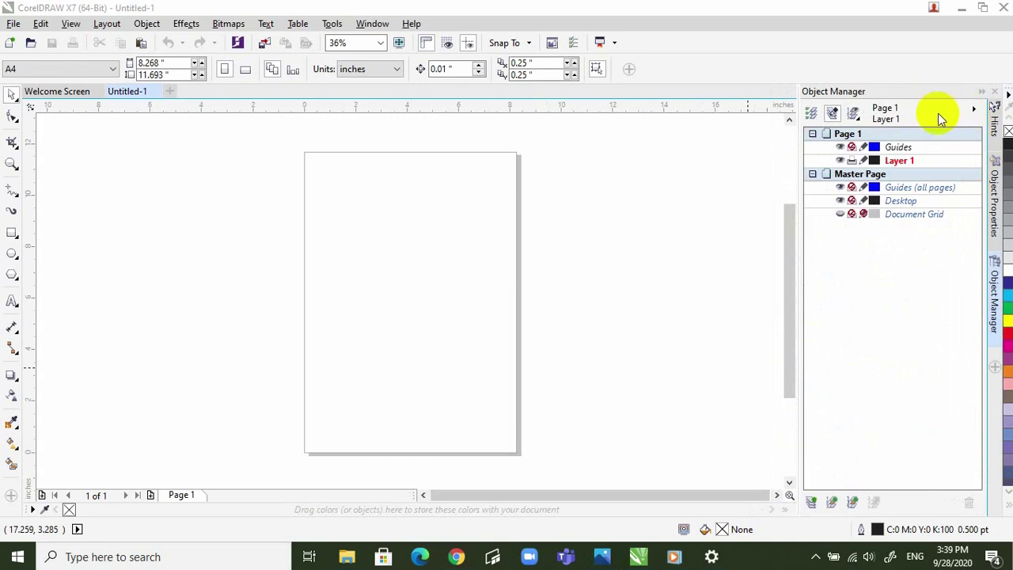
# View the Hints and Object Properties dockers in turn, ending on the Object Manager
pyautogui.click(996, 133)
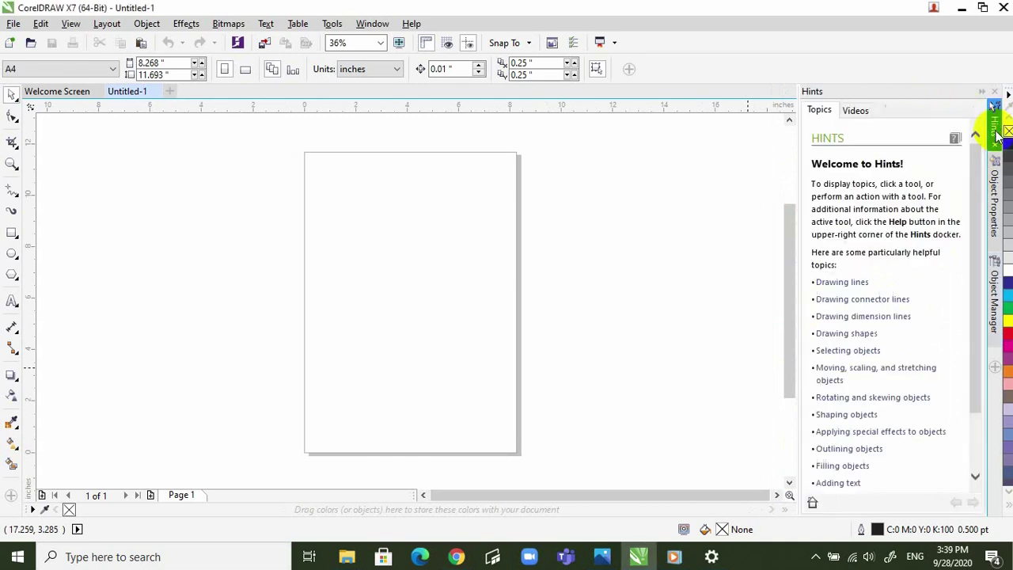
pyautogui.click(995, 207)
pyautogui.click(996, 320)
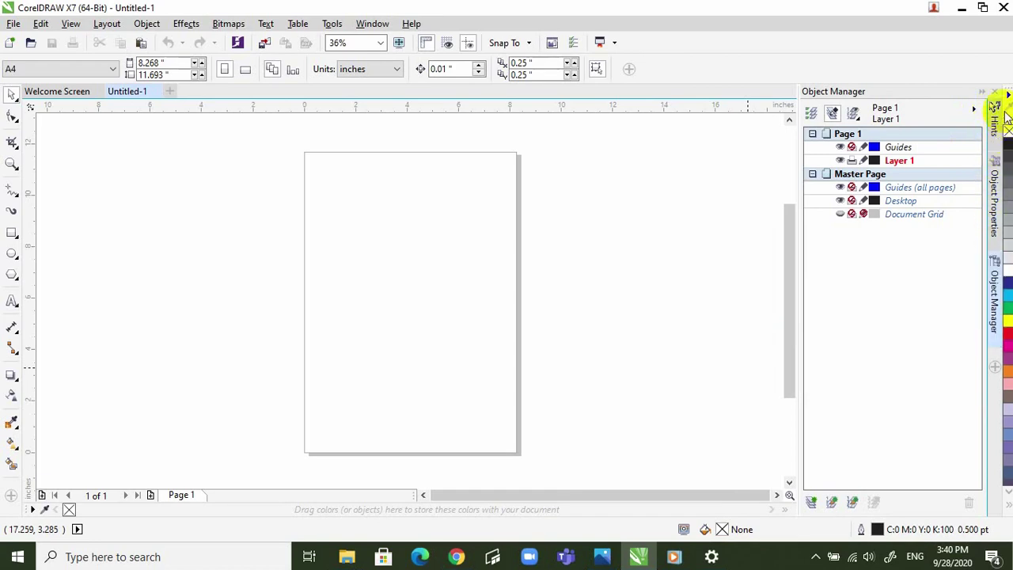
# Remove the Hints docker from the workspace
pyautogui.click(367, 22)
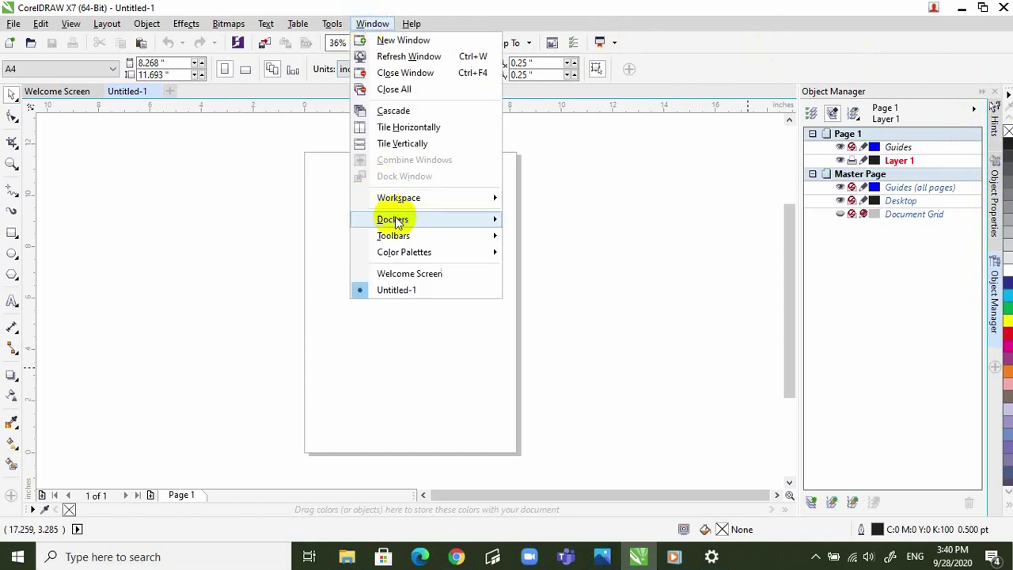
pyautogui.moveTo(396, 223)
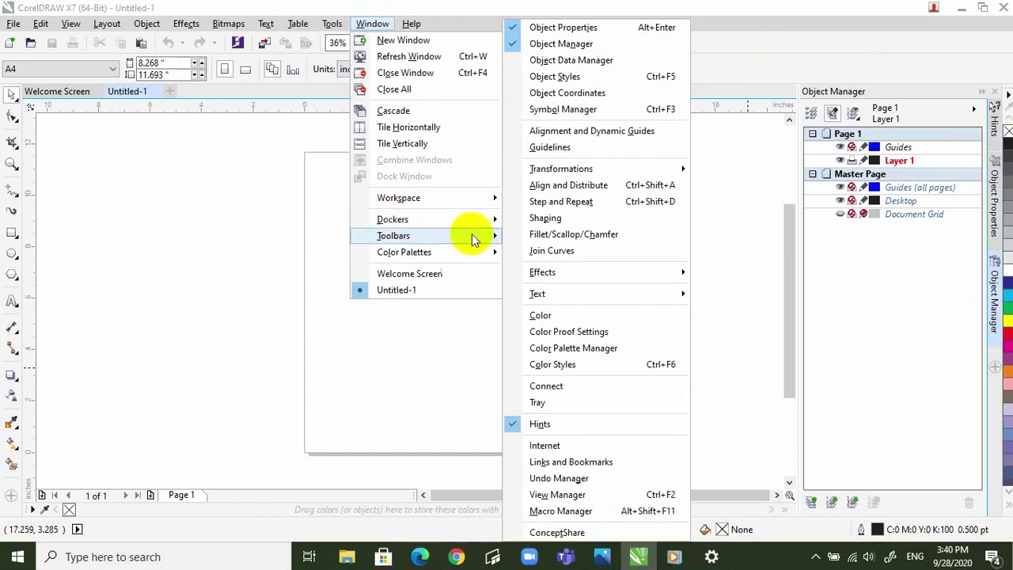
pyautogui.click(549, 422)
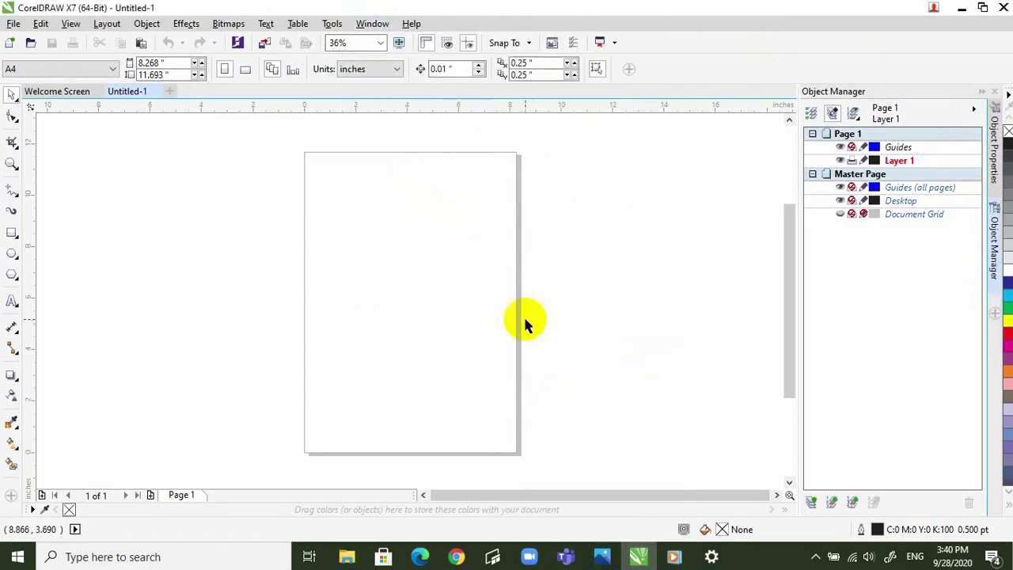
# Remove the Object Manager and Object Properties dockers from the workspace
pyautogui.click(375, 23)
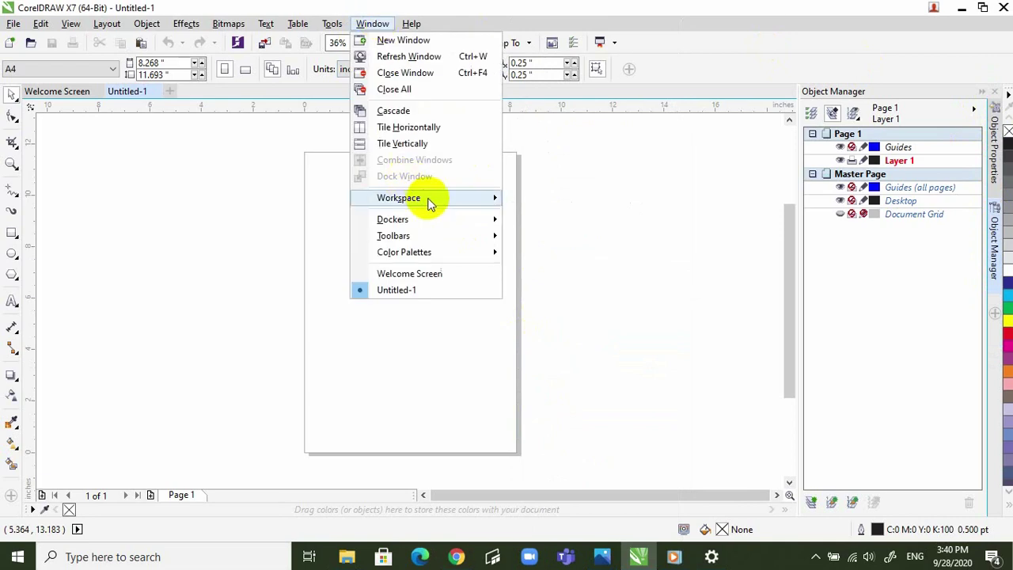
pyautogui.moveTo(472, 221)
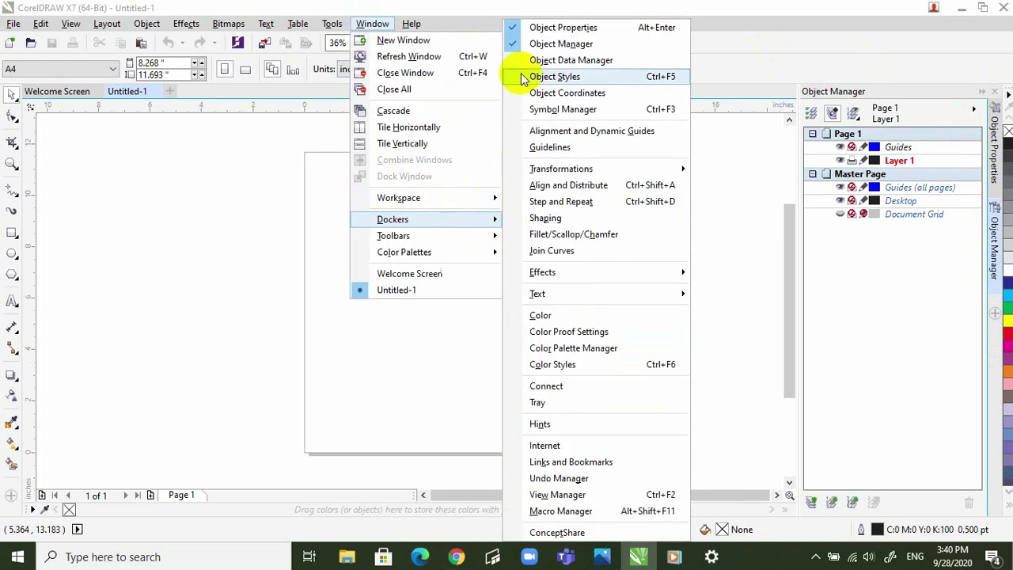
pyautogui.click(523, 44)
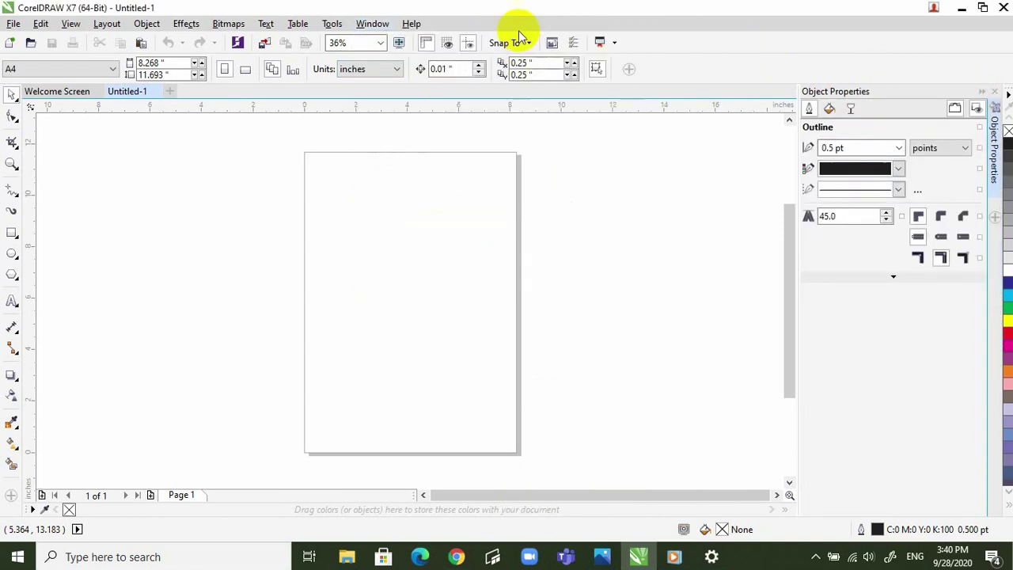
pyautogui.click(374, 23)
pyautogui.moveTo(436, 221)
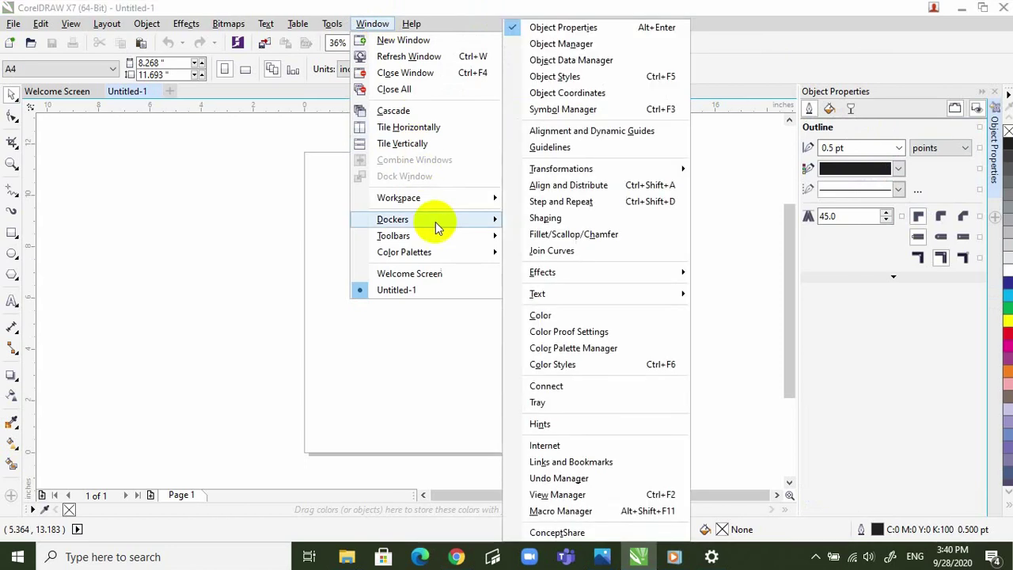
pyautogui.click(554, 30)
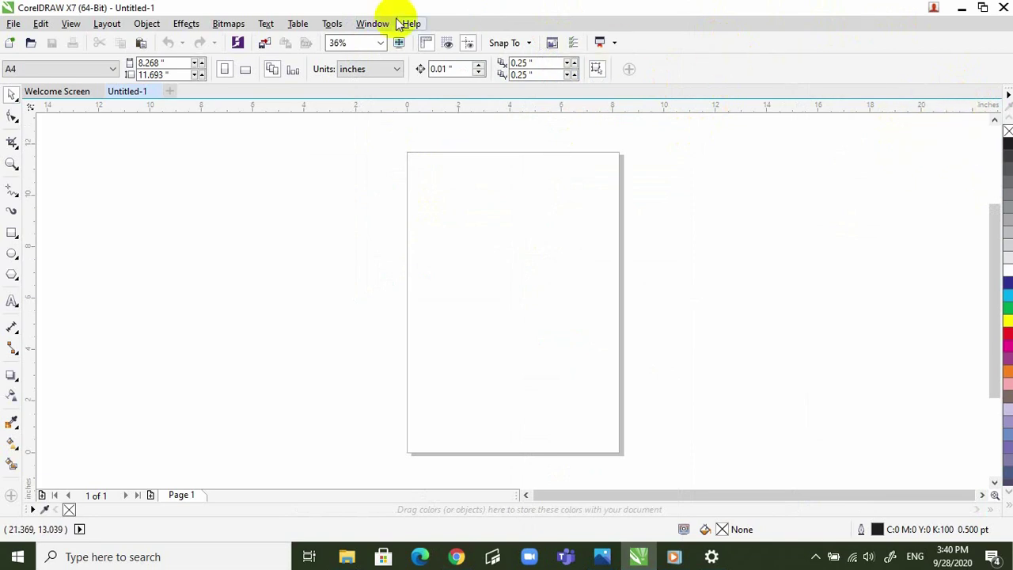
# Show the Transformations docker with its Position options
pyautogui.click(372, 24)
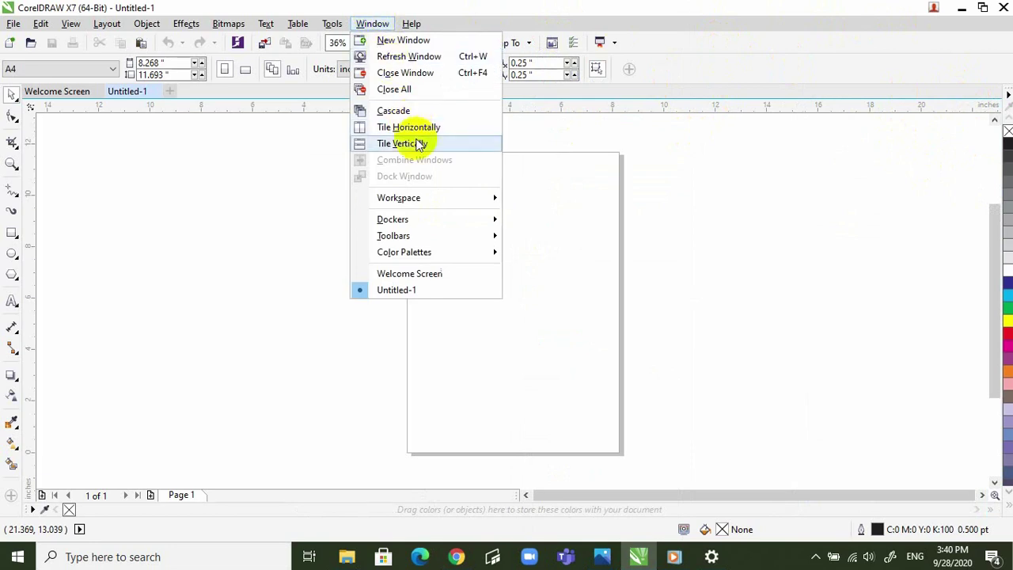
pyautogui.moveTo(436, 216)
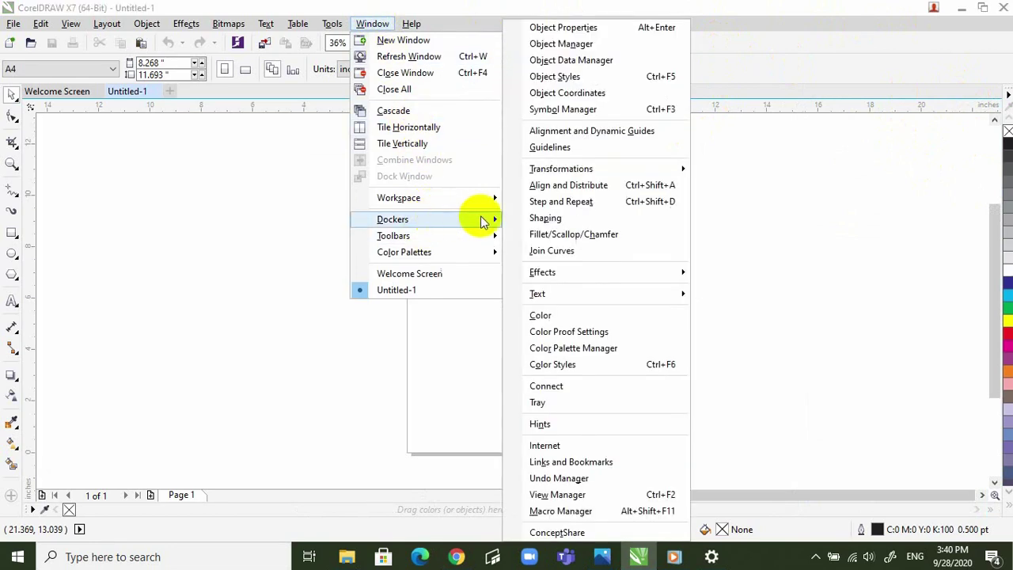
pyautogui.moveTo(571, 176)
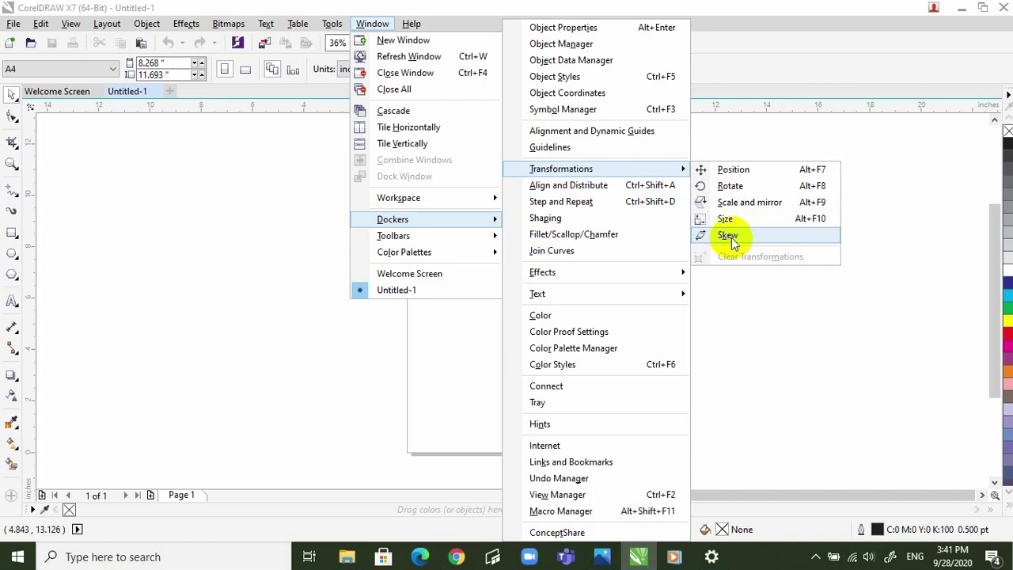
pyautogui.click(741, 169)
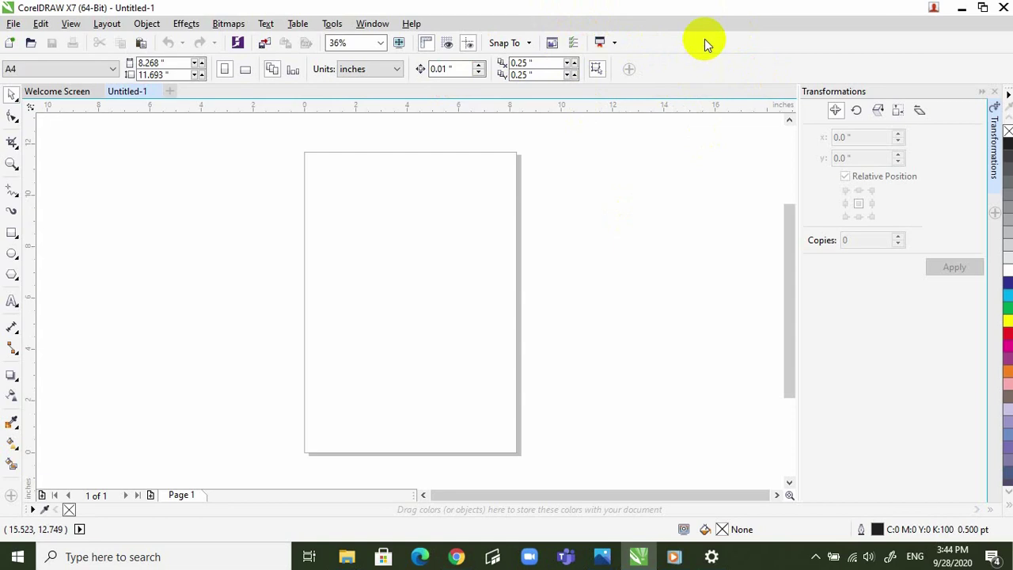
# Hide the menu bar and bring it back
pyautogui.rightClick(766, 35)
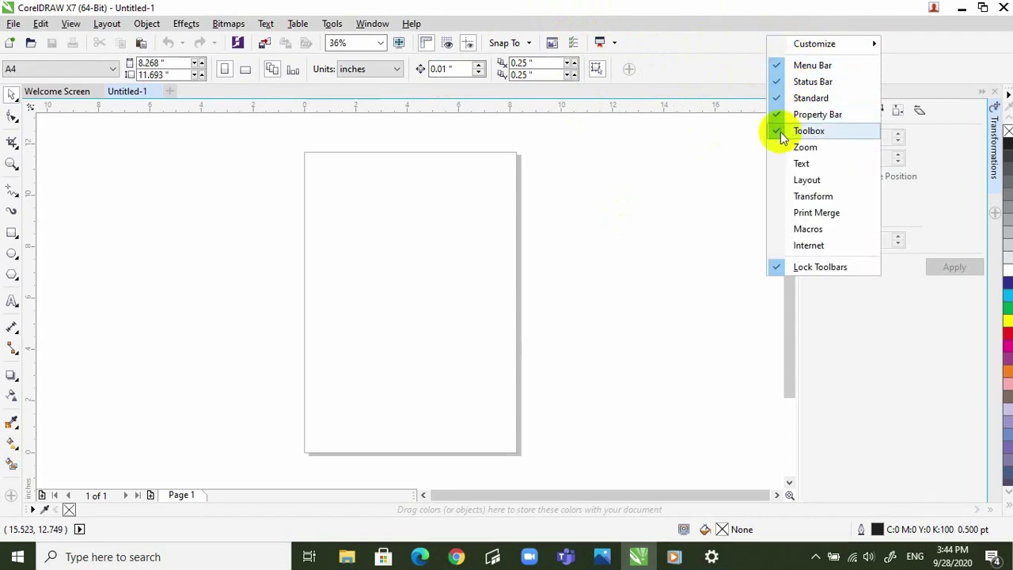
pyautogui.click(781, 68)
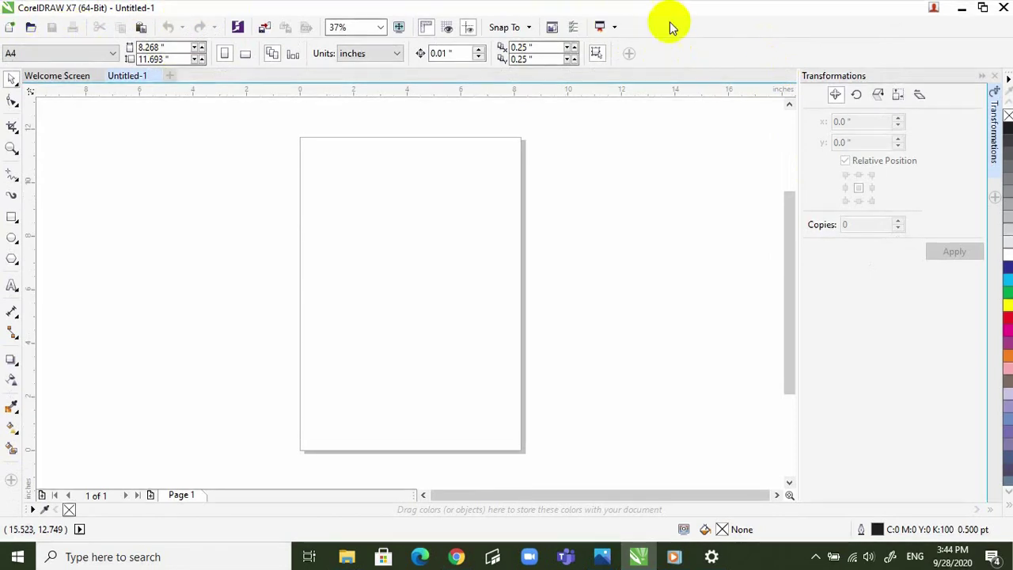
pyautogui.rightClick(728, 27)
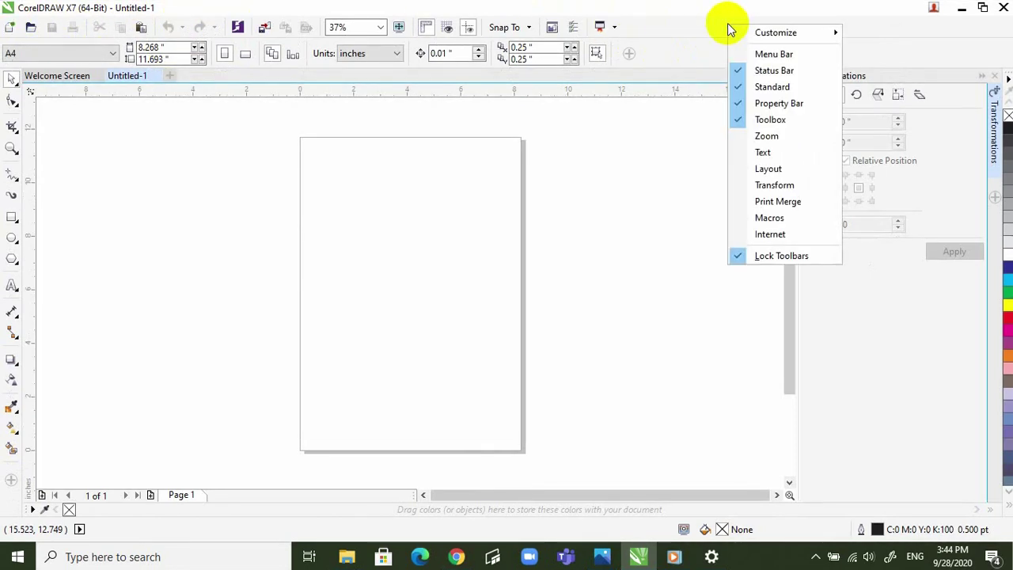
pyautogui.click(772, 56)
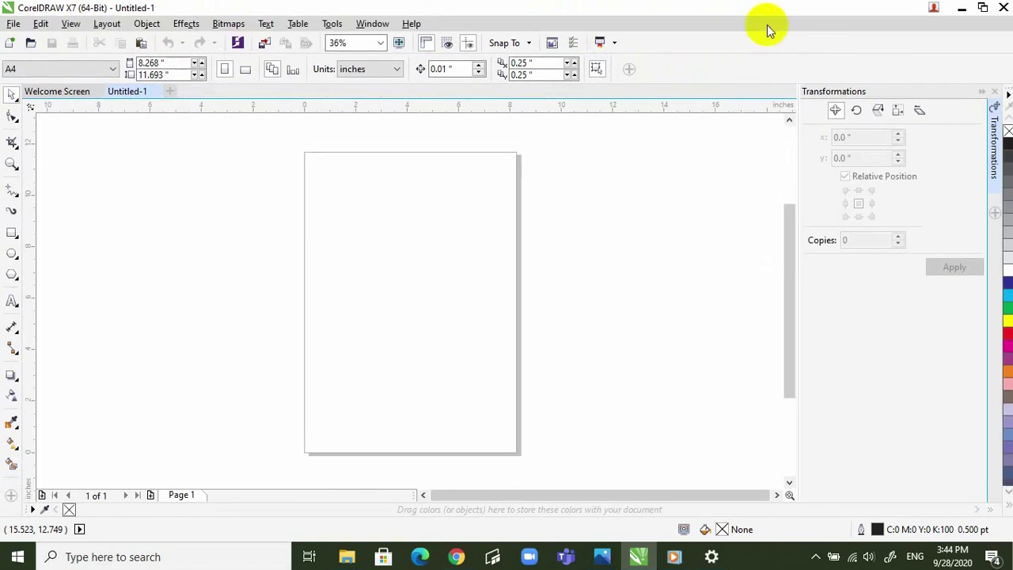
# Display the Zoom, Text and Layout toolbars as floating toolbars
pyautogui.rightClick(754, 71)
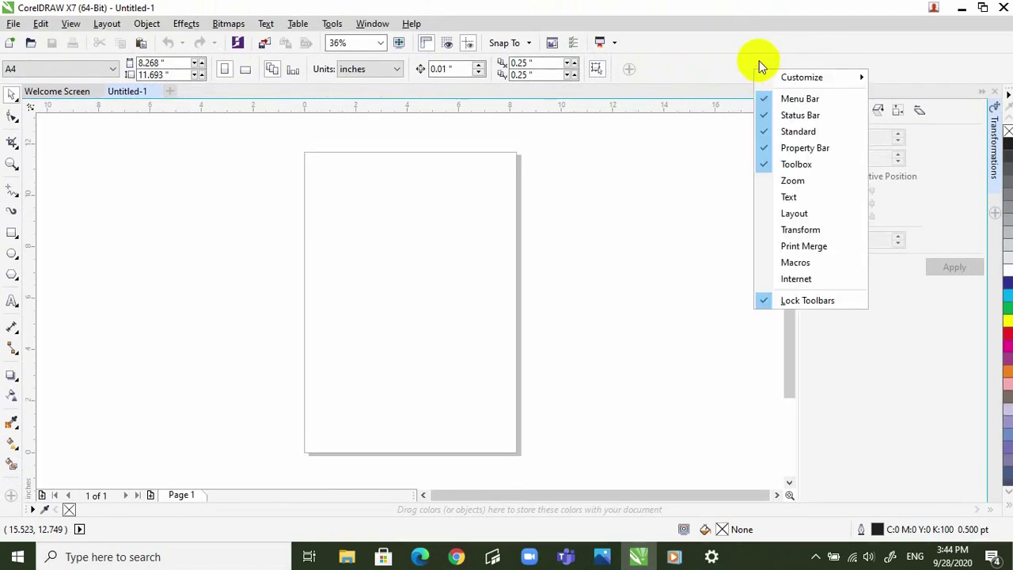
pyautogui.click(805, 182)
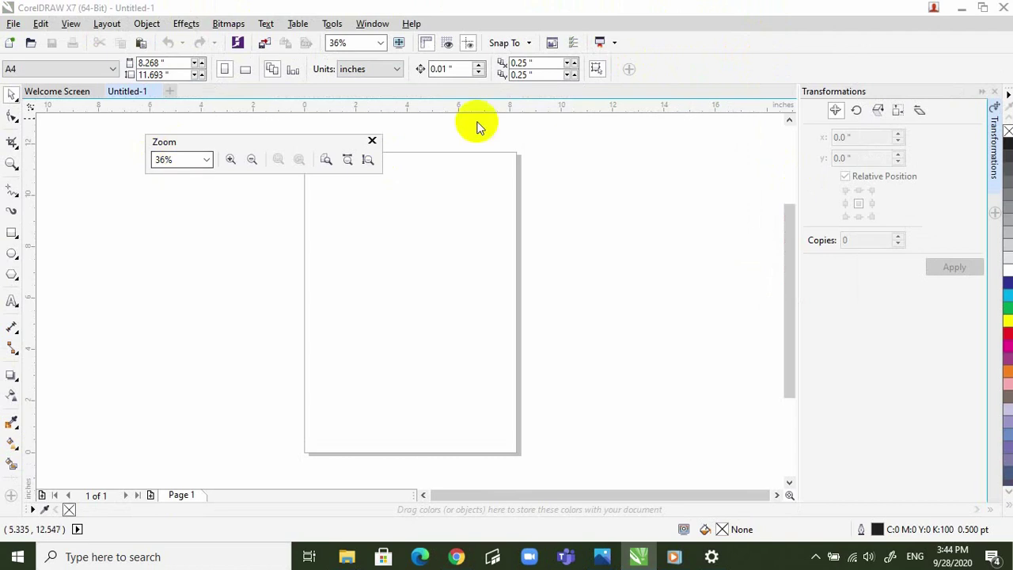
pyautogui.rightClick(680, 53)
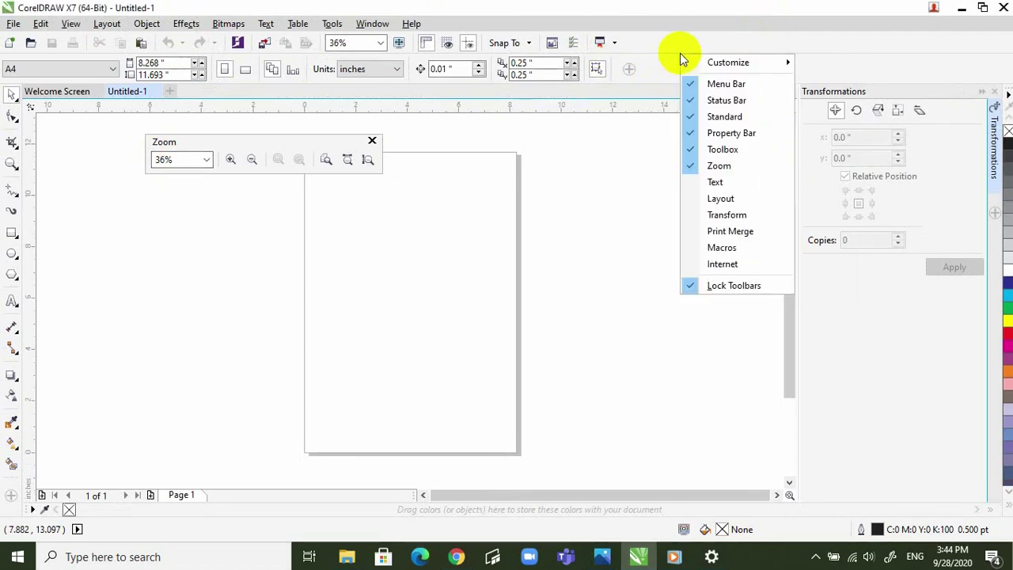
pyautogui.click(715, 182)
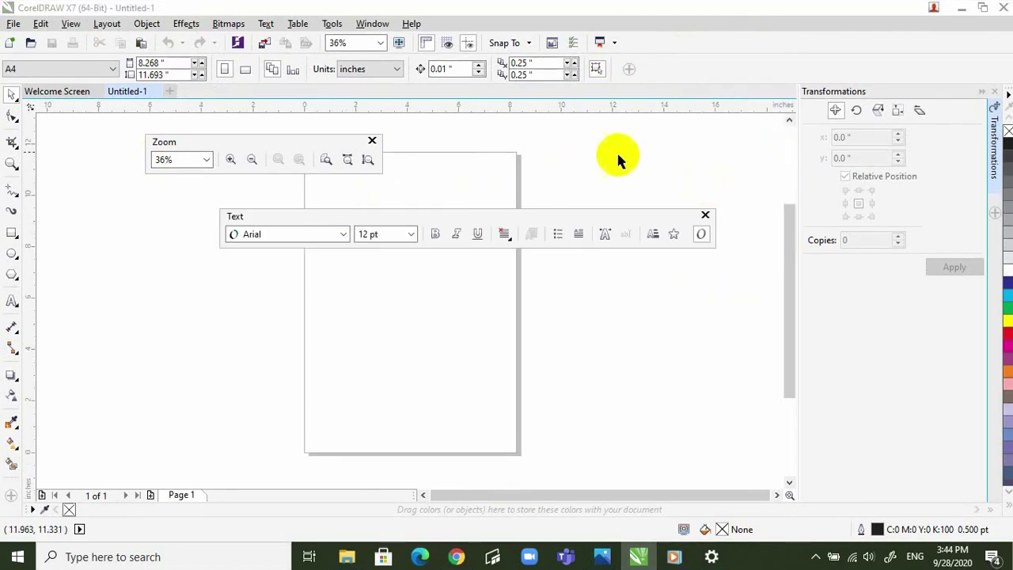
pyautogui.rightClick(721, 58)
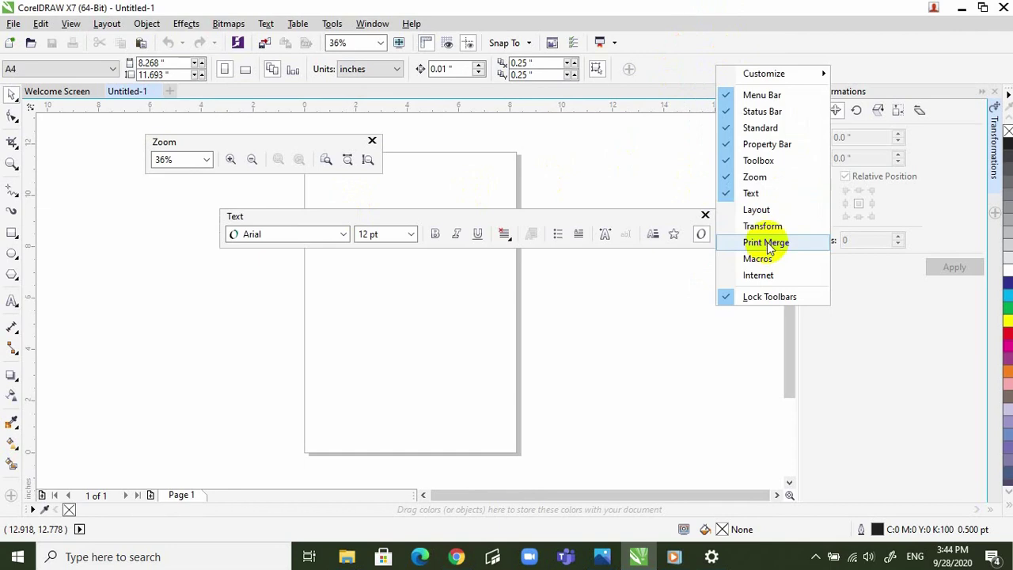
pyautogui.click(764, 209)
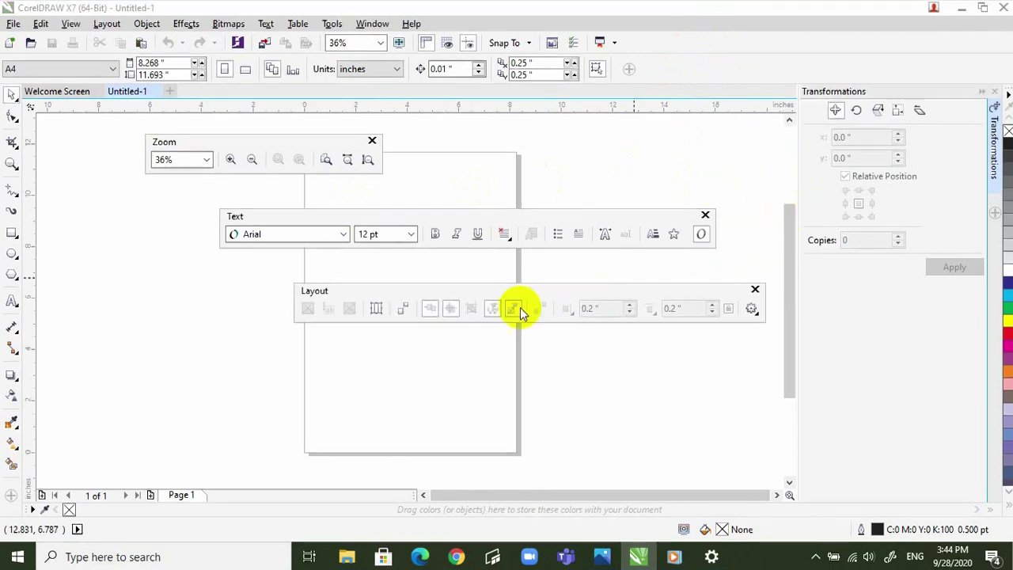
# Hide the floating Layout, Text and Zoom toolbars one after another
pyautogui.rightClick(734, 35)
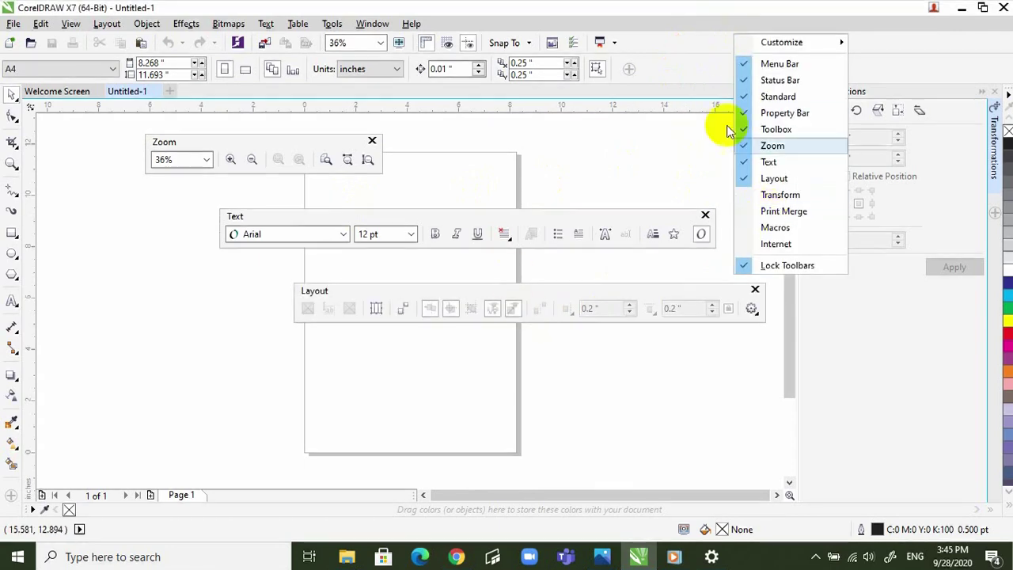
pyautogui.click(757, 179)
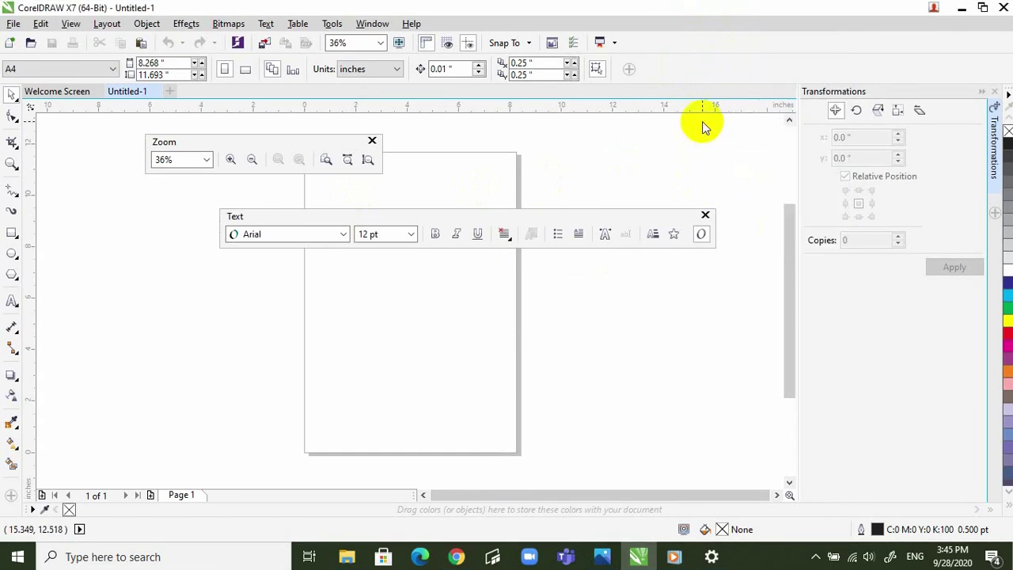
pyautogui.rightClick(713, 62)
pyautogui.click(752, 190)
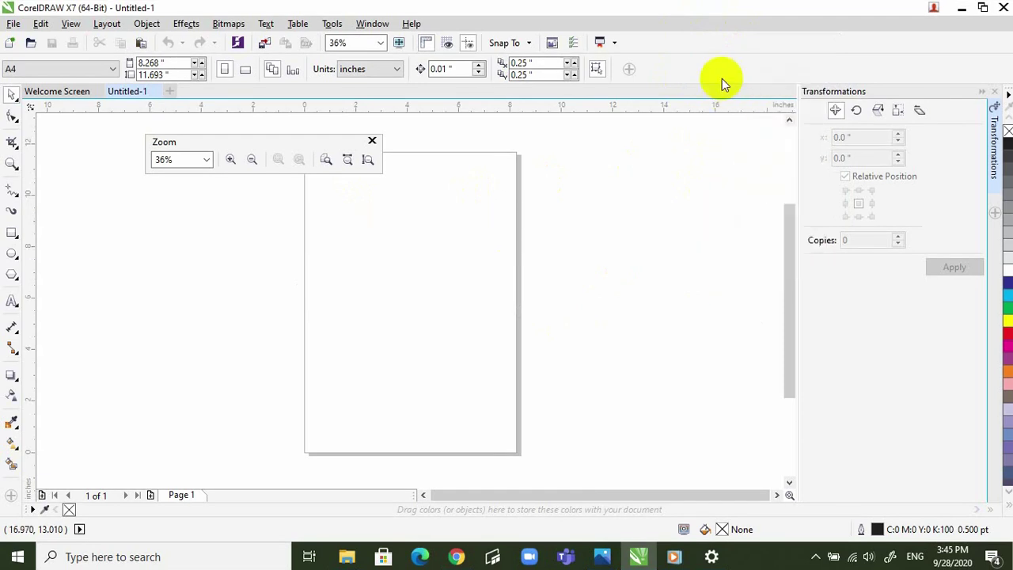
pyautogui.rightClick(722, 77)
pyautogui.click(773, 190)
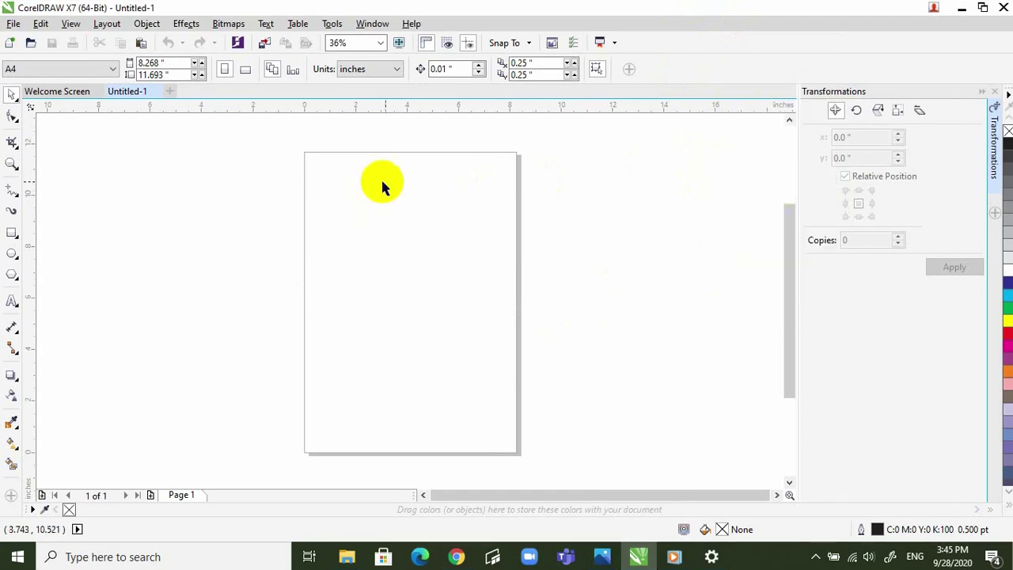